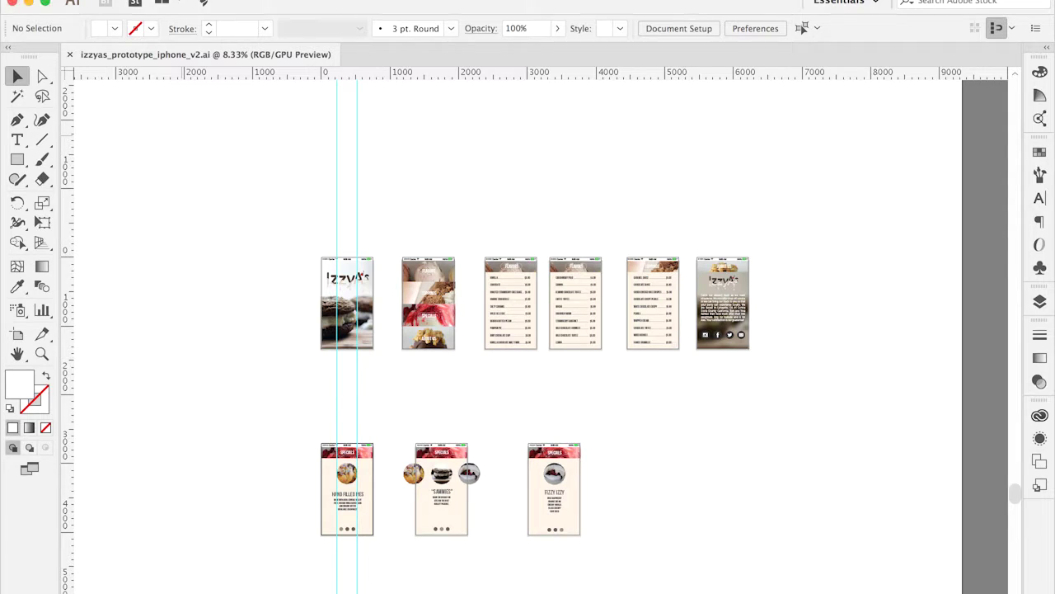
Export all artboards as PNG files to the Mobile App > Prototype v2 folder
{"action": "left_click", "coordinate": [136, 0]}
{"action": "mouse_move", "coordinate": [289, 238]}
{"action": "left_click", "coordinate": [365, 237]}
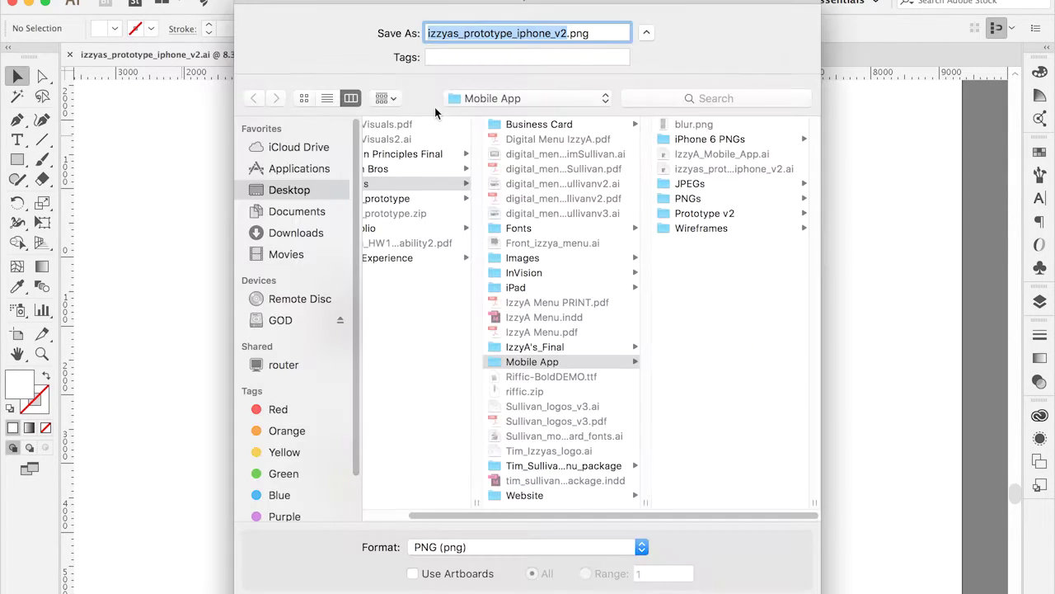
{"action": "left_click", "coordinate": [412, 573]}
{"action": "left_click_drag", "start_coordinate": [550, 13], "coordinate": [599, 12]}
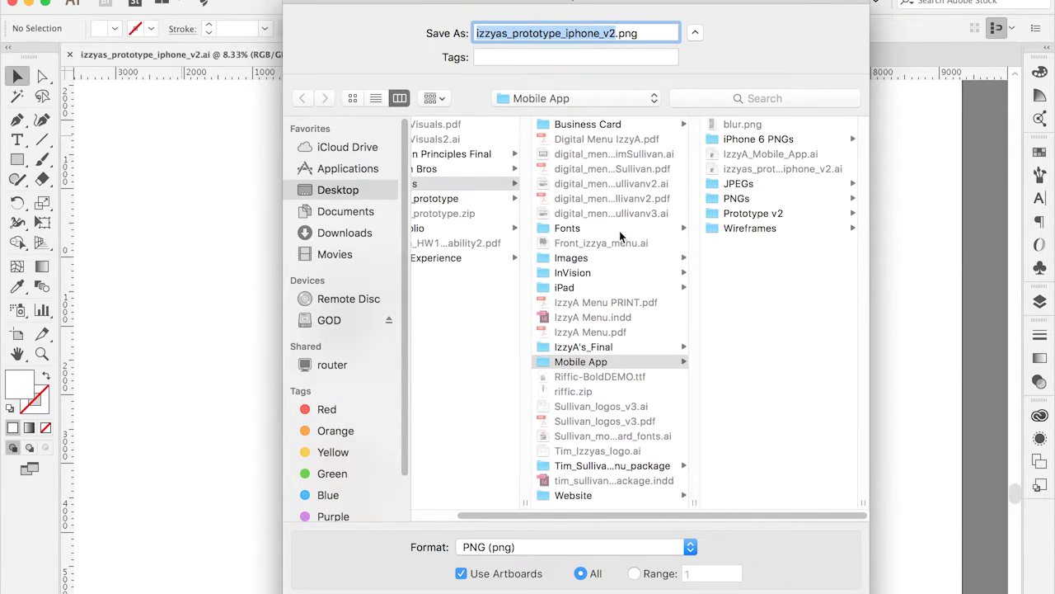
{"action": "left_click", "coordinate": [617, 362]}
{"action": "left_click", "coordinate": [763, 214]}
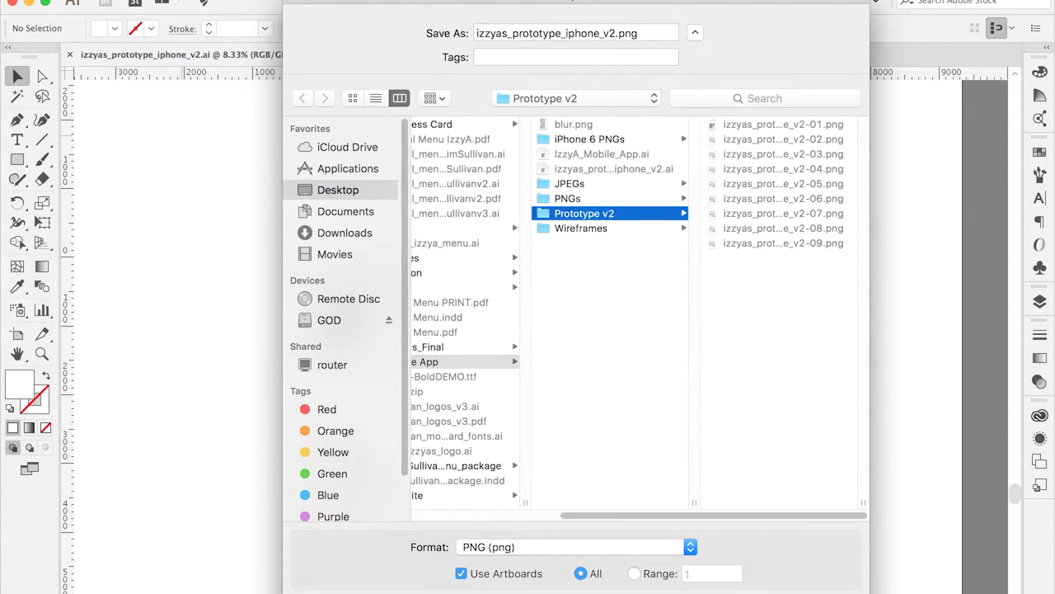
Confirm the PNG export and hide Illustrator
{"action": "key", "text": "Return"}
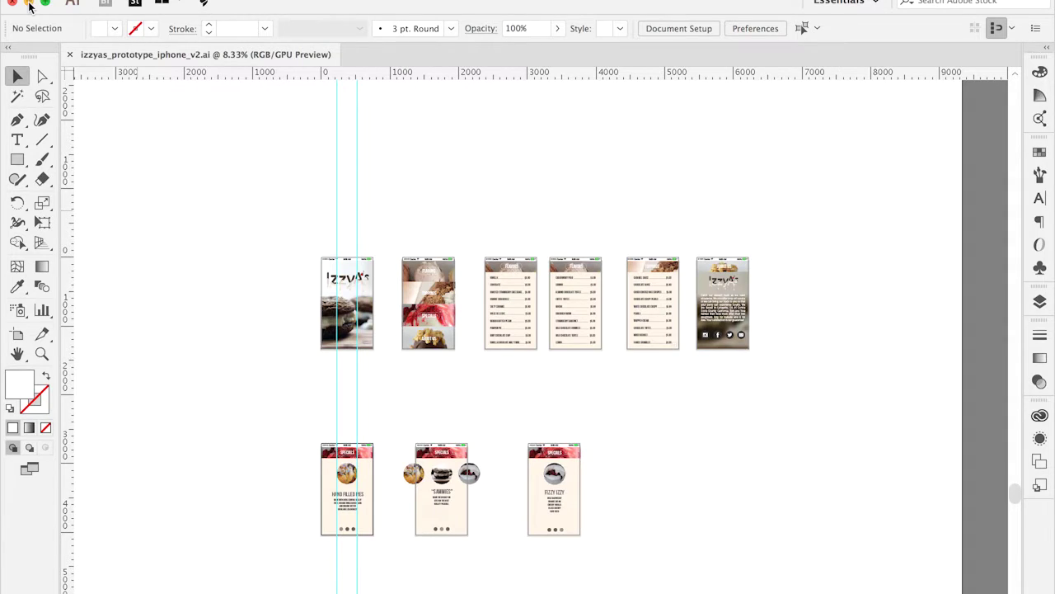
{"action": "left_click", "coordinate": [29, 5]}
{"action": "key", "text": "super+Tab"}
{"action": "key", "text": "super+Tab"}
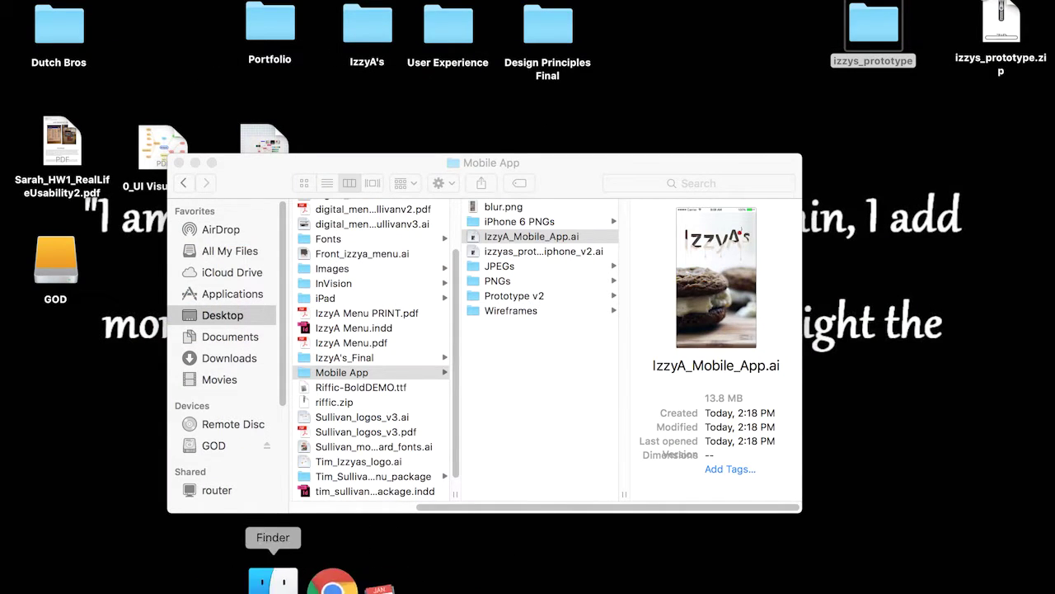
Search Google in Chrome for 'invisionapp' and open the InVision homepage
{"action": "left_click", "coordinate": [331, 581]}
{"action": "type", "text": "invisionapp"}
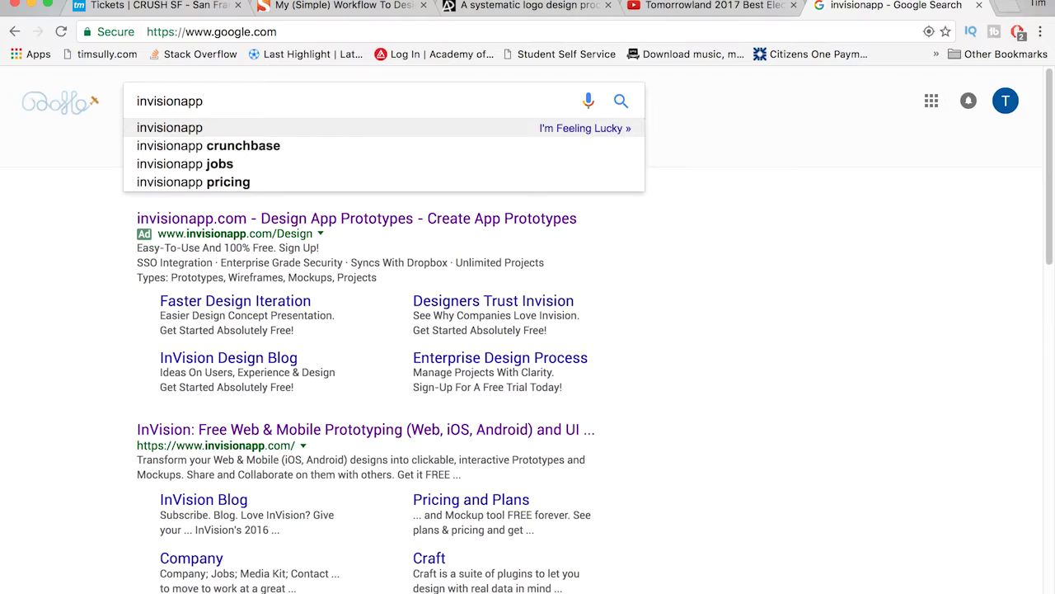
{"action": "left_click", "coordinate": [368, 435]}
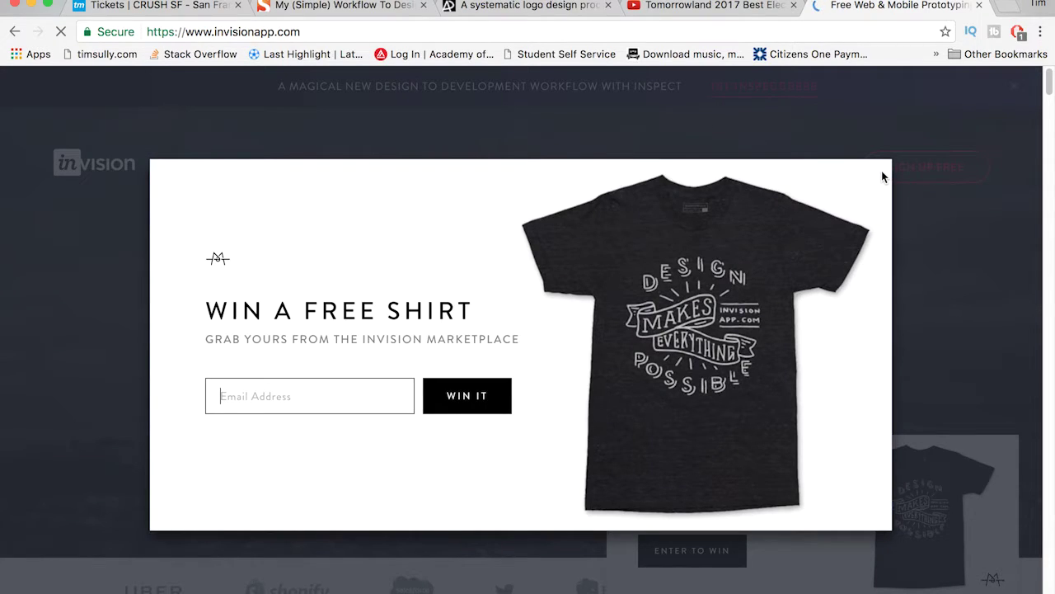
Close the free-shirt popup and log in to reach InVision's My Projects dashboard
{"action": "left_click", "coordinate": [870, 186]}
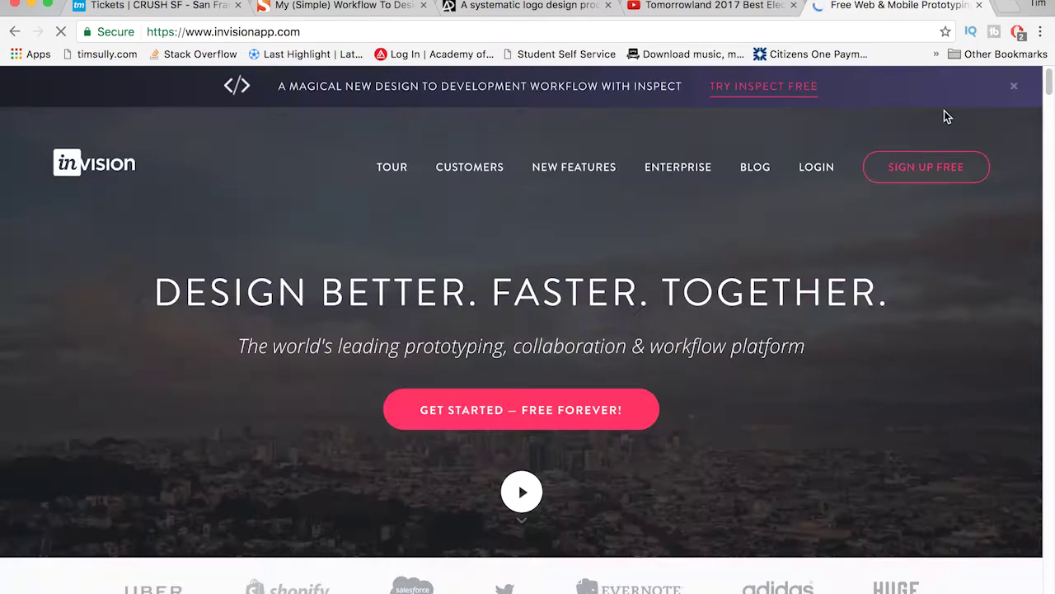
{"action": "scroll", "coordinate": [827, 159], "scroll_direction": "down", "scroll_amount": 1}
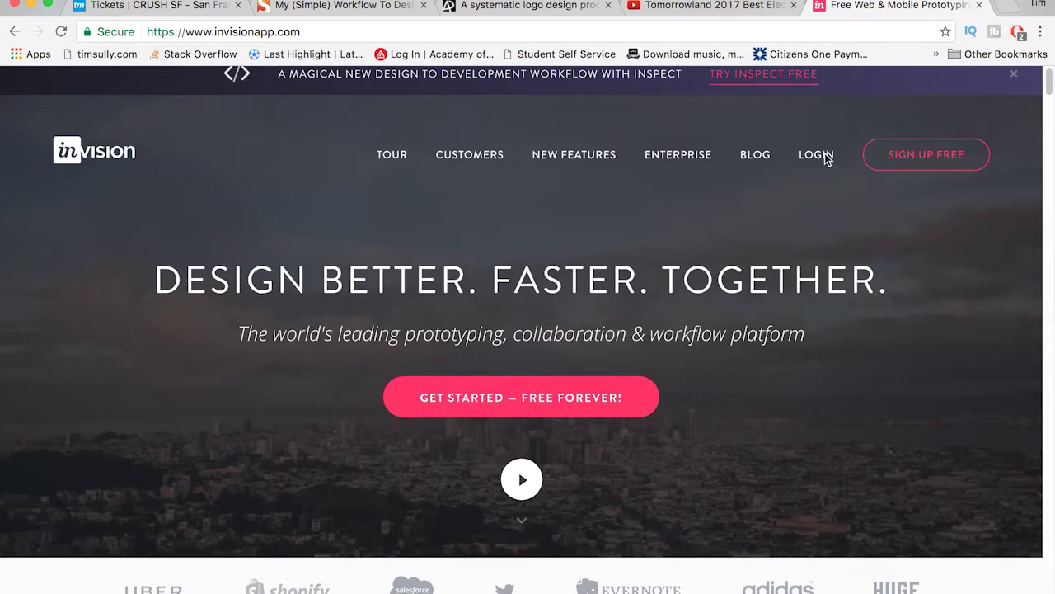
{"action": "left_click", "coordinate": [823, 132]}
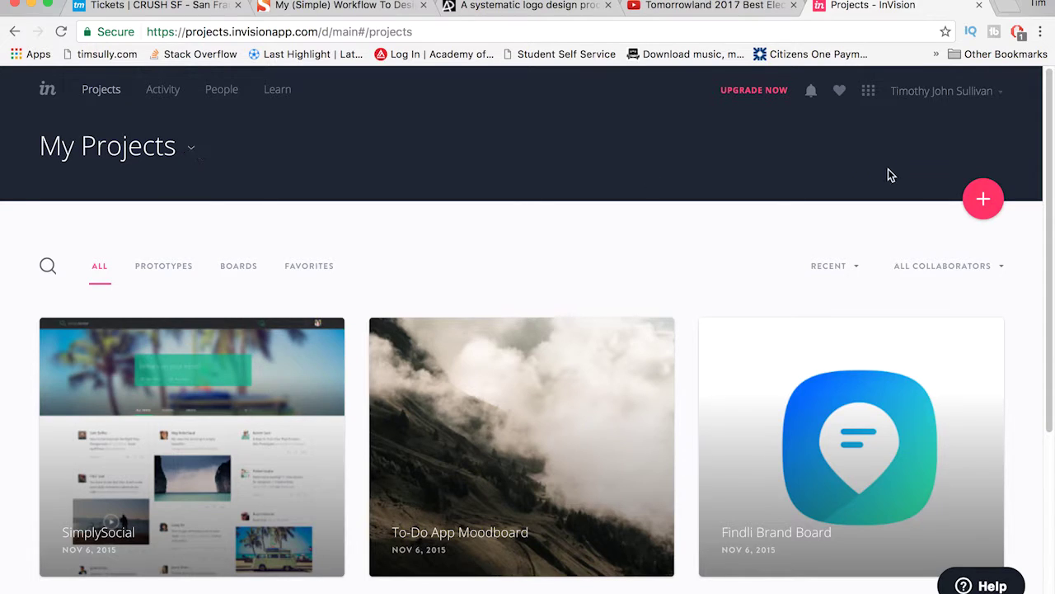
Create a new iPhone prototype project named IzzyA's
{"action": "left_click", "coordinate": [983, 200]}
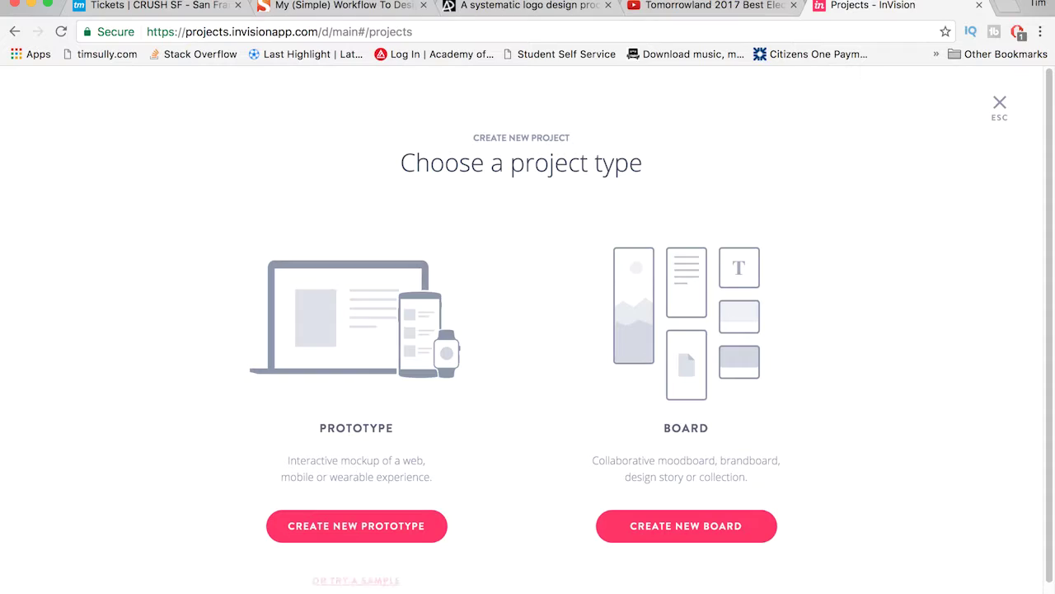
{"action": "left_click", "coordinate": [353, 528]}
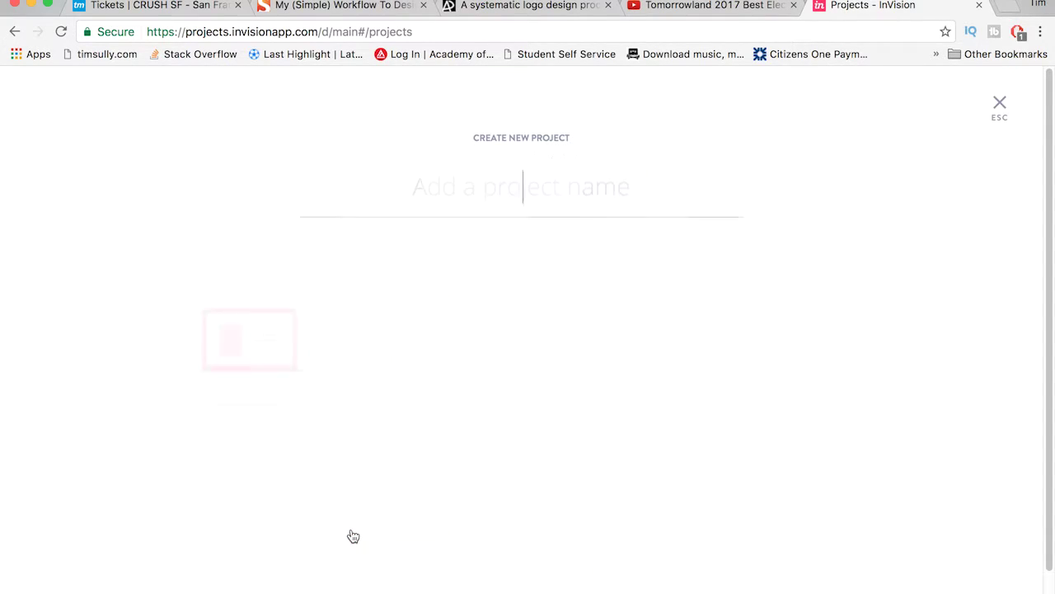
{"action": "type", "text": "IzzyAs"}
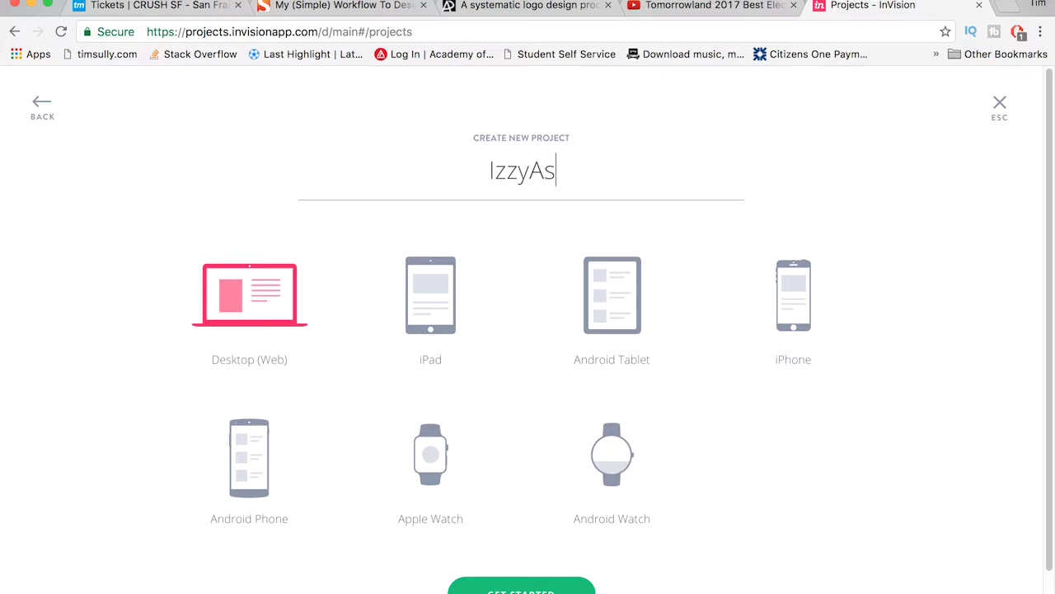
{"action": "key", "text": "BackSpace"}
{"action": "type", "text": "'s"}
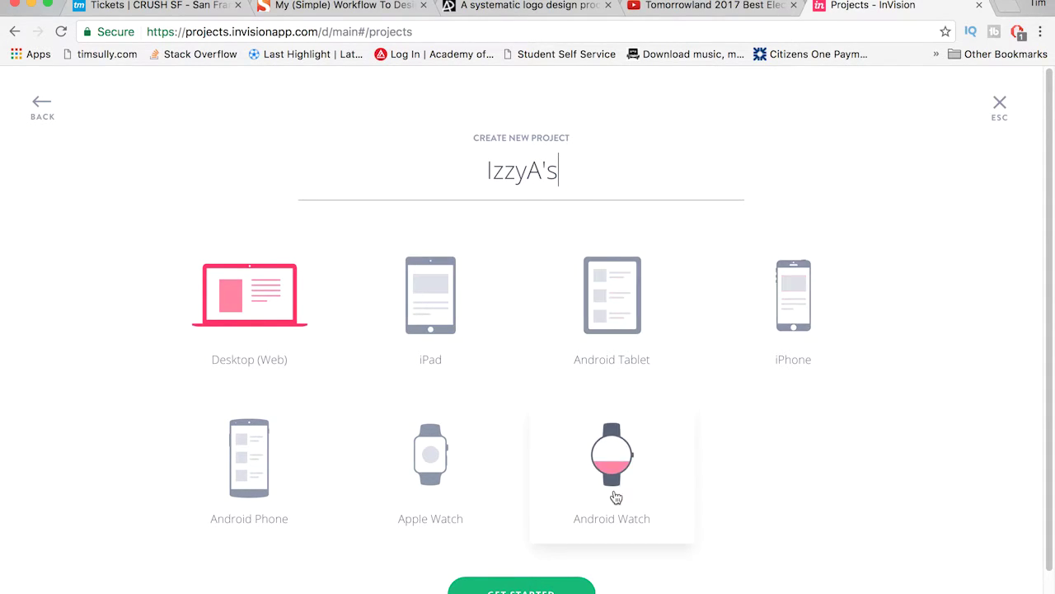
{"action": "left_click", "coordinate": [779, 332]}
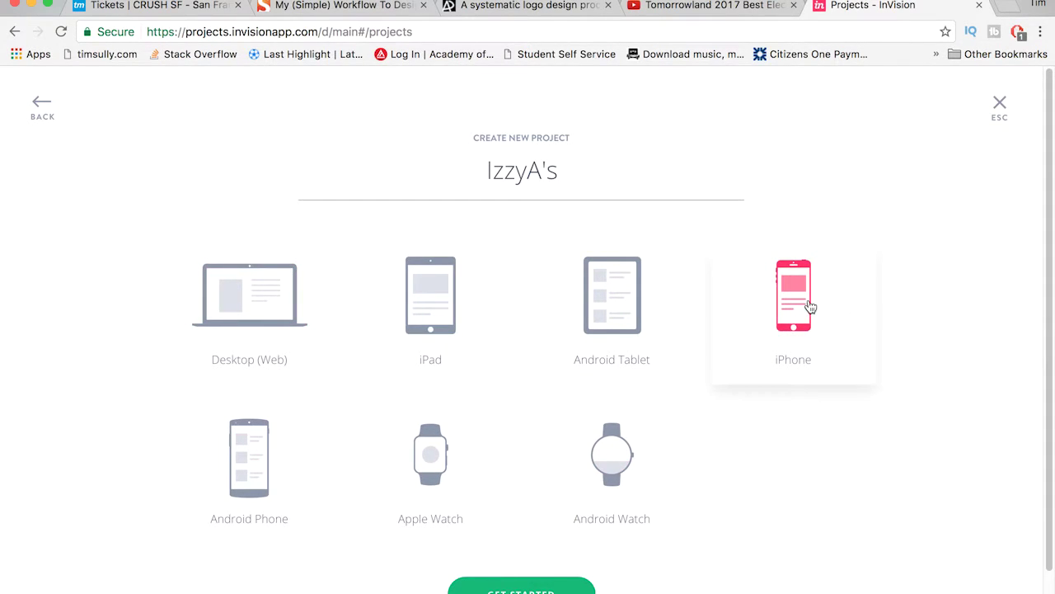
{"action": "left_click", "coordinate": [573, 592]}
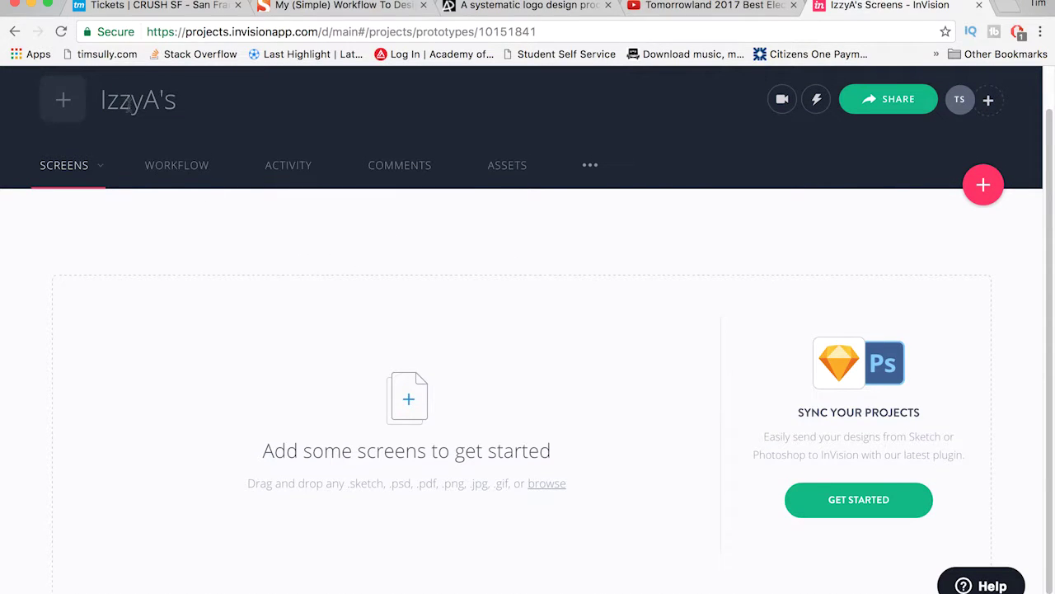
Try adding a project image from disk, then cancel the file picker
{"action": "scroll", "coordinate": [153, 239], "scroll_direction": "up", "scroll_amount": 1}
{"action": "left_click", "coordinate": [65, 145]}
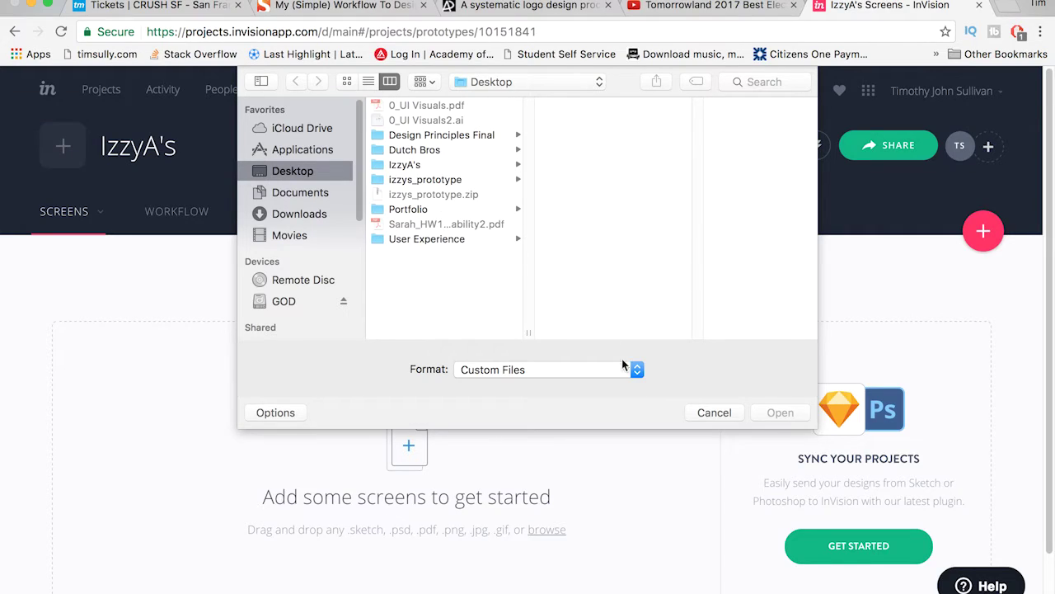
{"action": "left_click", "coordinate": [714, 413]}
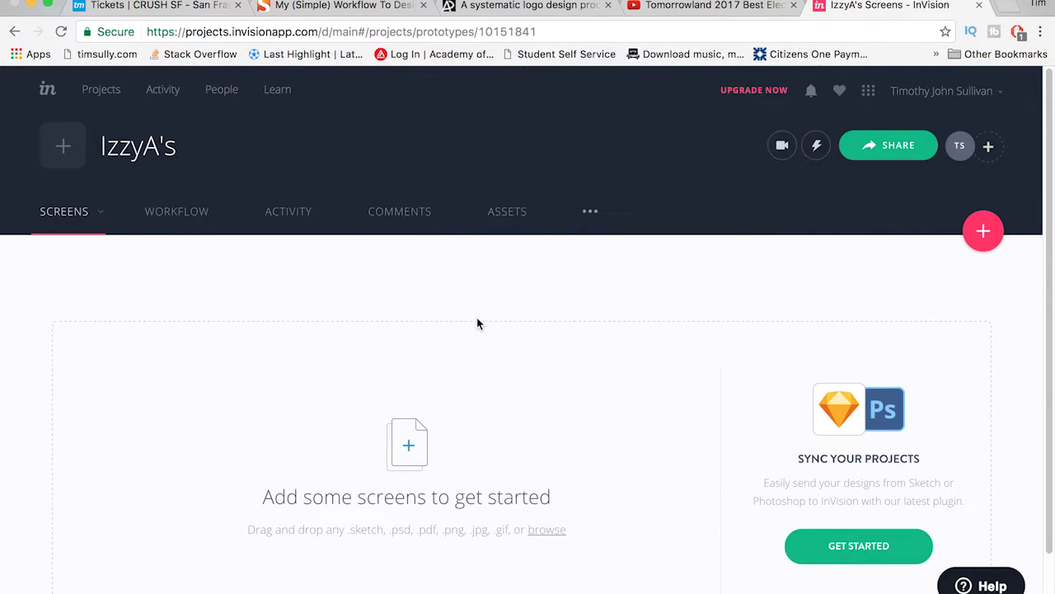
{"action": "scroll", "coordinate": [475, 318], "scroll_direction": "down", "scroll_amount": 2}
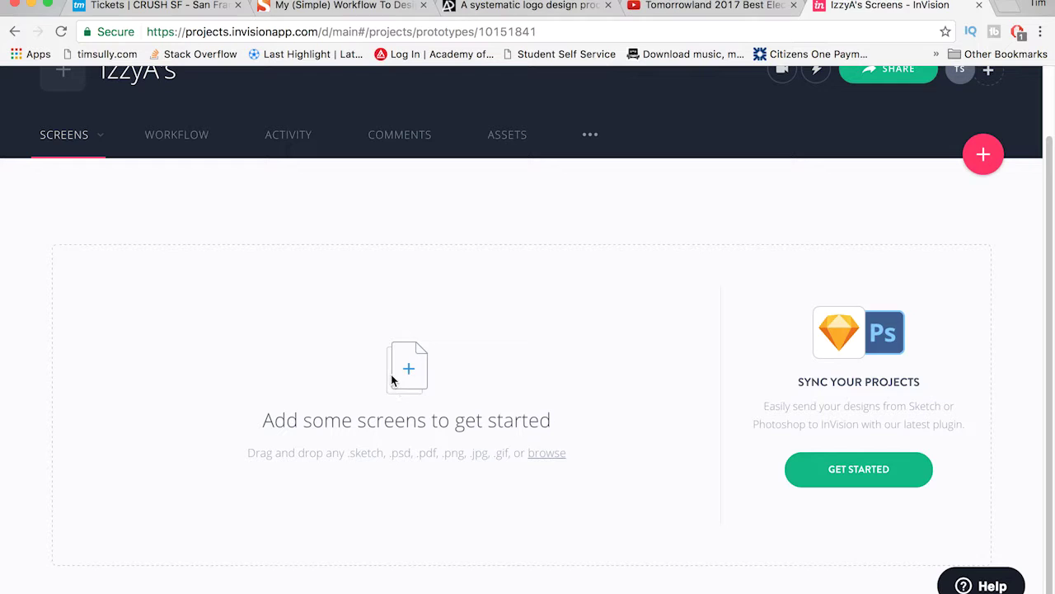
Open Finder at Prototype v2 and select PNGs 02 through 09
{"action": "key", "text": "super+space"}
{"action": "type", "text": "finder"}
{"action": "key", "text": "Return"}
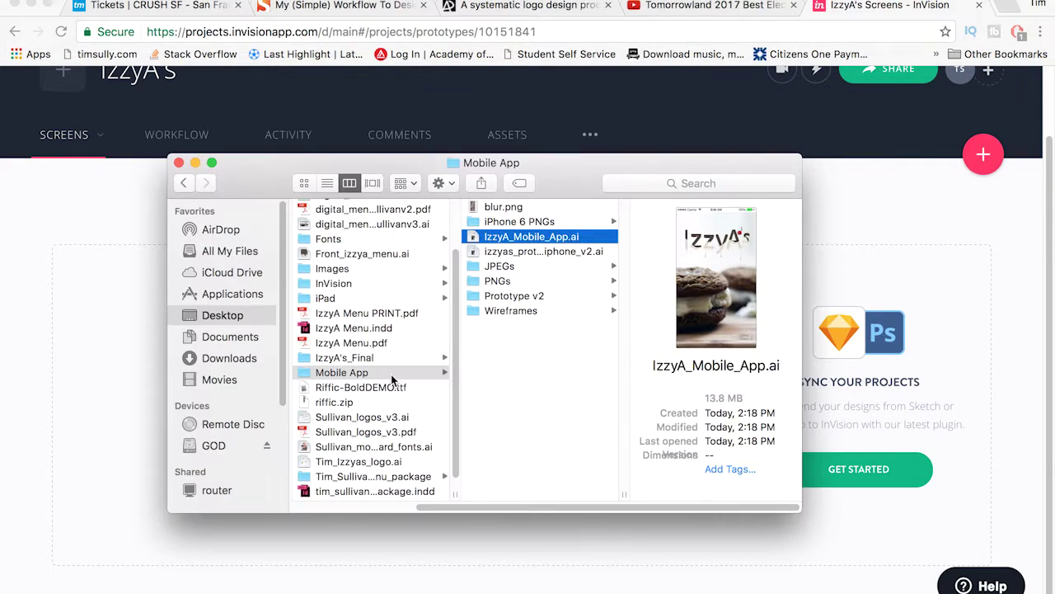
{"action": "left_click", "coordinate": [512, 295]}
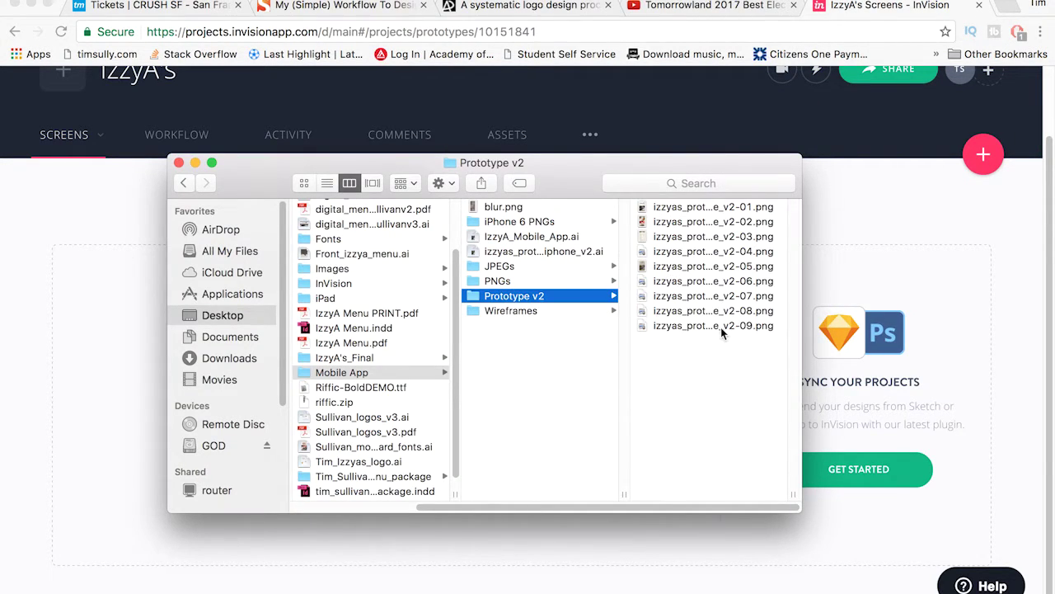
{"action": "left_click_drag", "start_coordinate": [722, 331], "coordinate": [697, 238]}
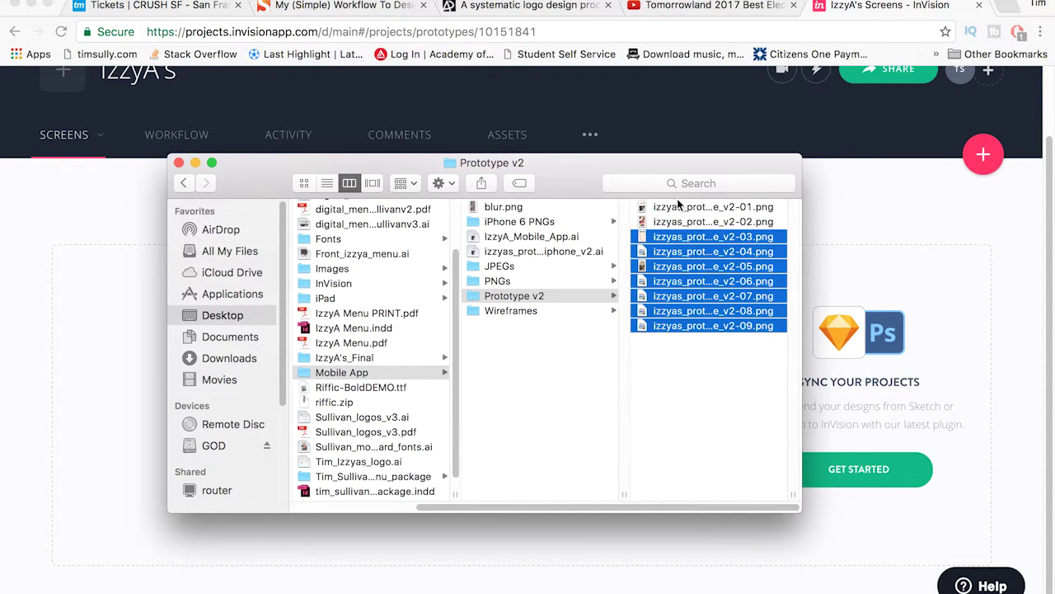
{"action": "left_click", "coordinate": [678, 206]}
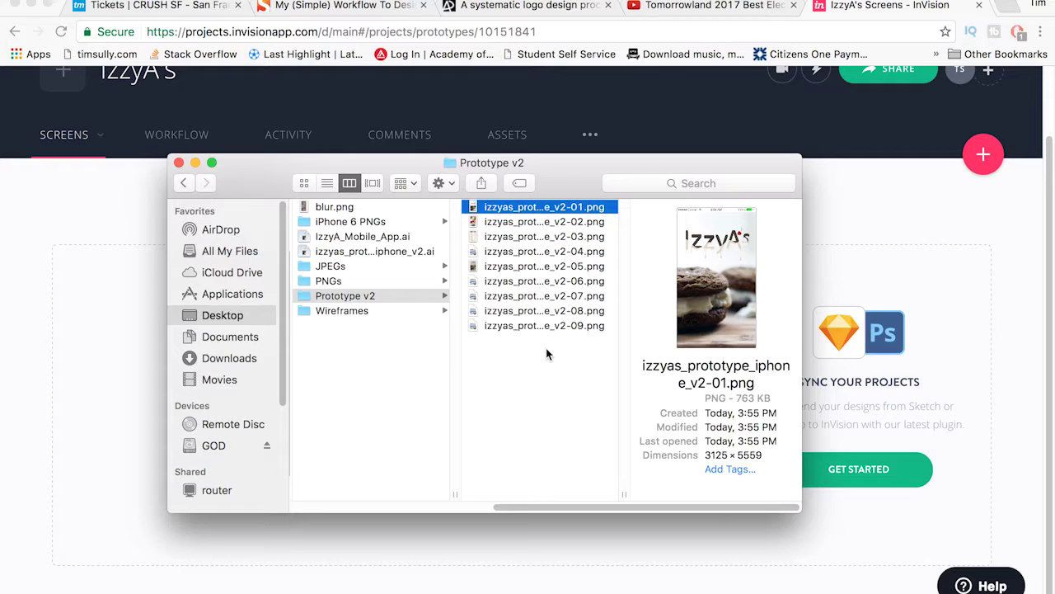
{"action": "left_click_drag", "start_coordinate": [546, 348], "coordinate": [562, 226]}
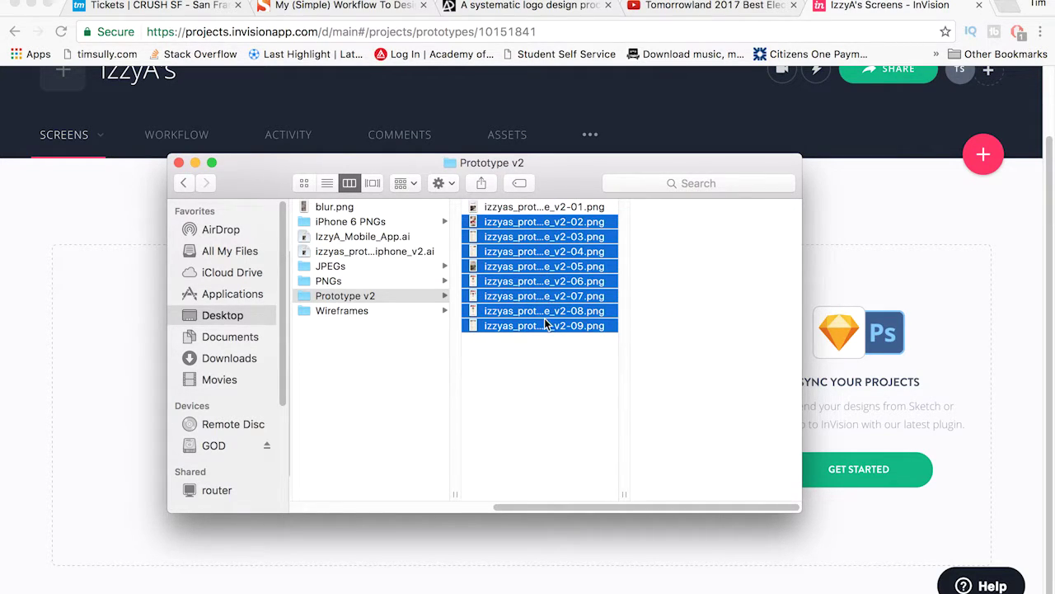
Drop the selected PNGs into the IzzyA's project as screens
{"action": "left_click_drag", "start_coordinate": [379, 386], "coordinate": [80, 416]}
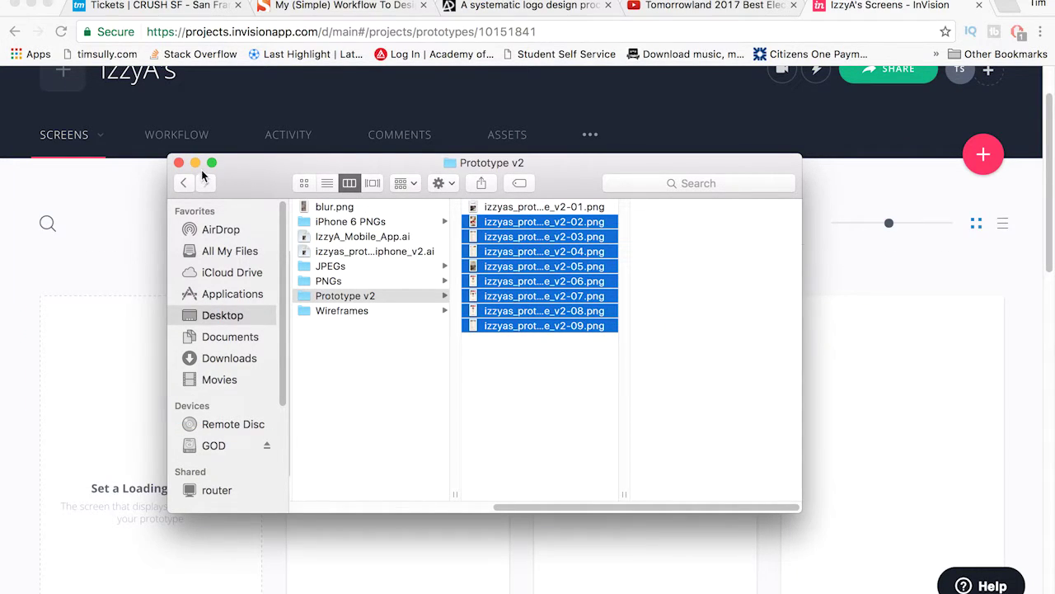
{"action": "left_click_drag", "start_coordinate": [201, 170], "coordinate": [371, 117]}
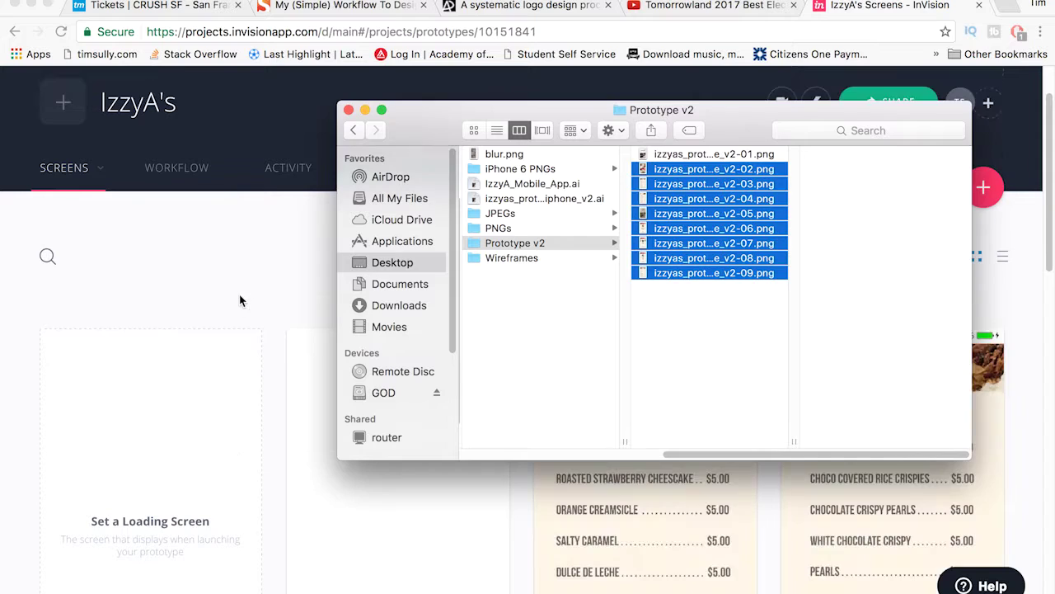
{"action": "left_click", "coordinate": [236, 290]}
{"action": "scroll", "coordinate": [233, 321], "scroll_direction": "down", "scroll_amount": 1}
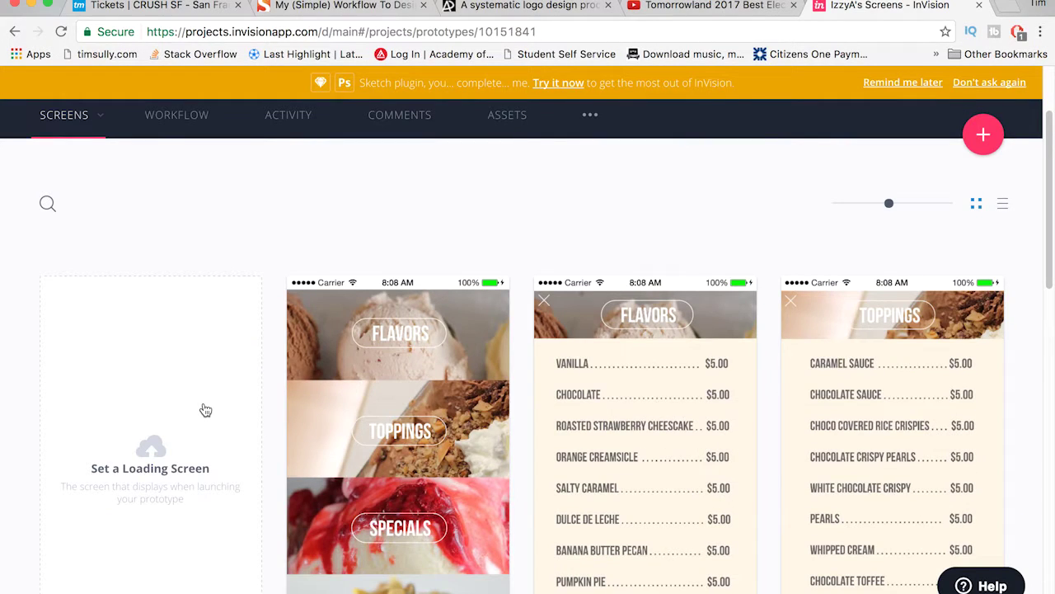
Dismiss the 'Uploading retina images?' tip
{"action": "scroll", "coordinate": [206, 407], "scroll_direction": "down", "scroll_amount": 2}
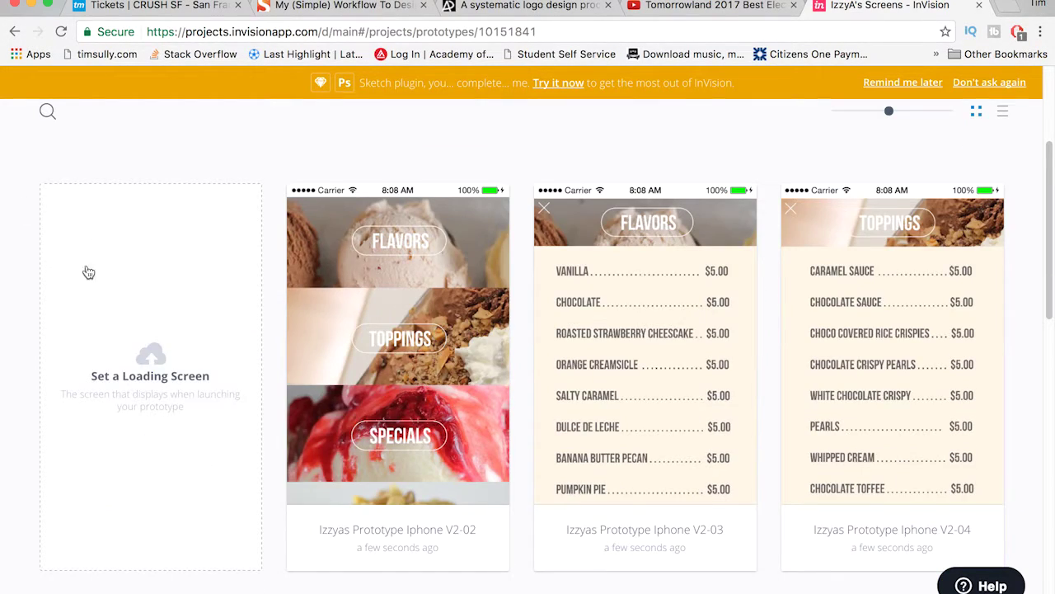
{"action": "scroll", "coordinate": [142, 399], "scroll_direction": "down", "scroll_amount": 1}
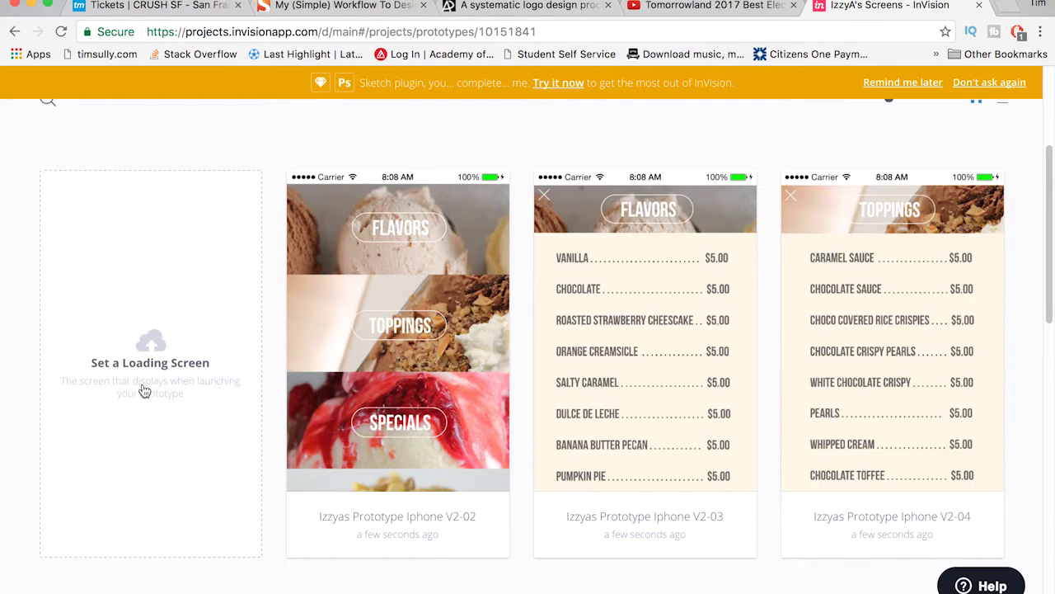
{"action": "key", "text": "super+Tab"}
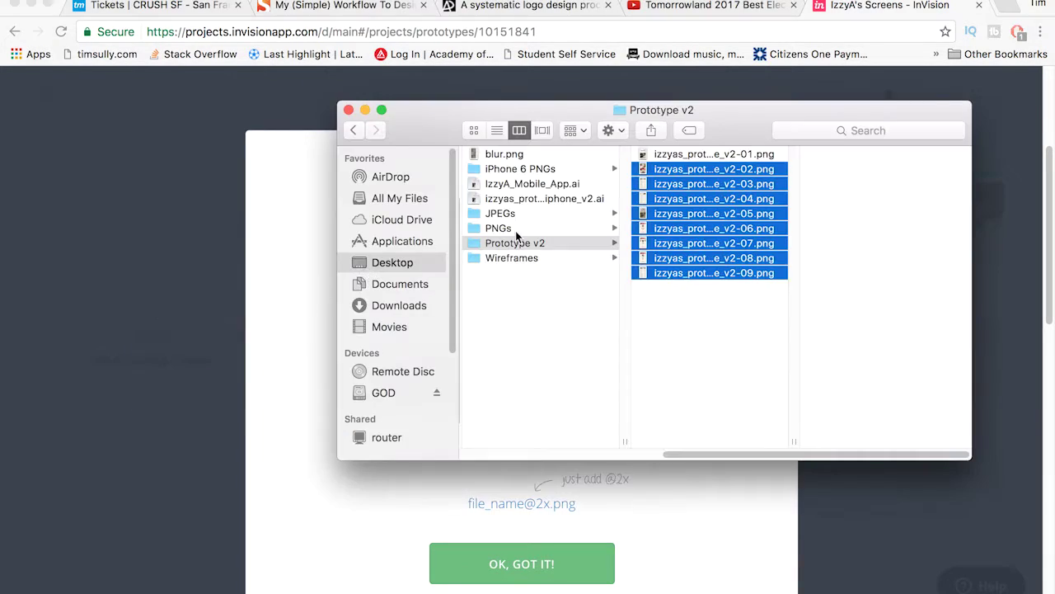
{"action": "key", "text": "super+Tab"}
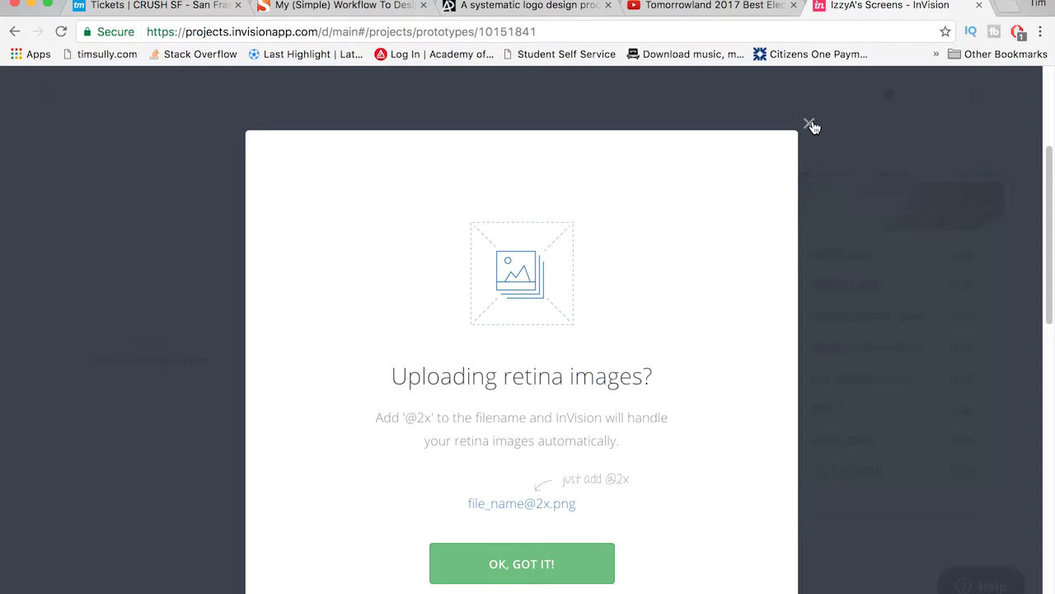
{"action": "left_click", "coordinate": [809, 124]}
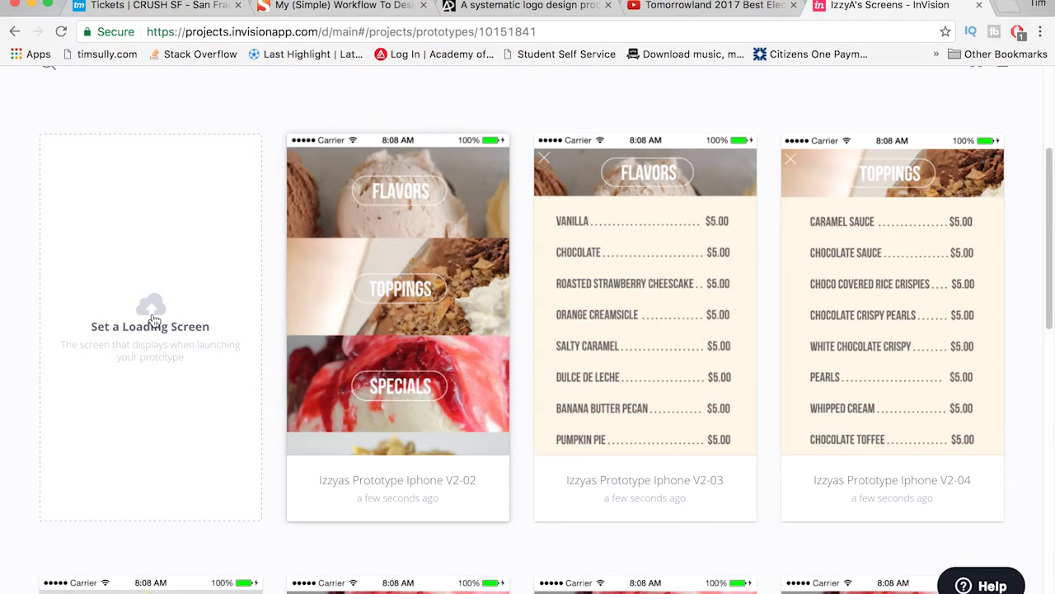
Try dragging v2-01 into the loading screen slot, then use 'Set a Loading Screen' instead
{"action": "key", "text": "super+Tab"}
{"action": "left_click", "coordinate": [699, 156]}
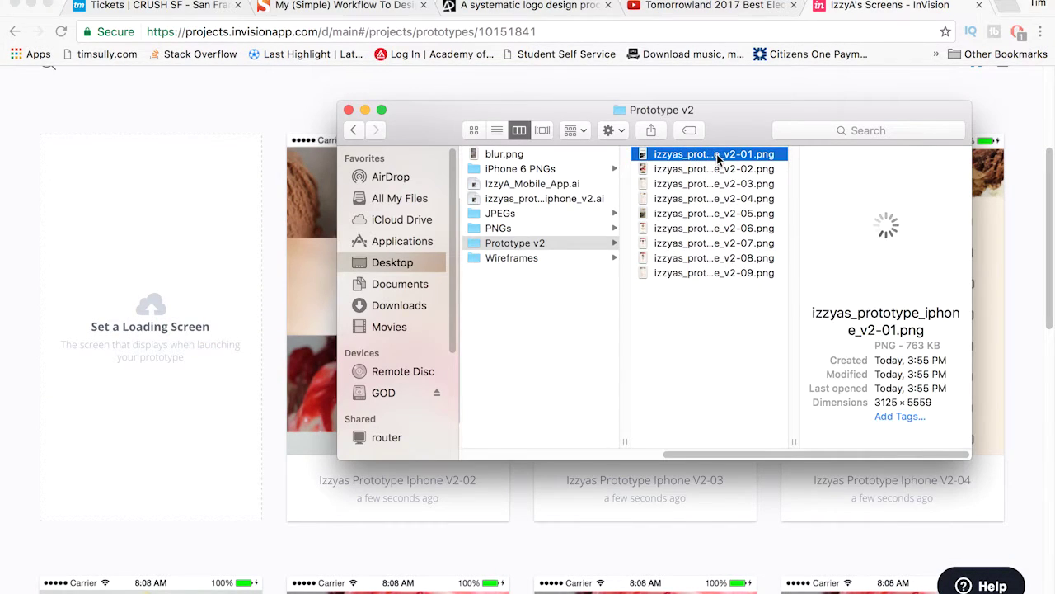
{"action": "left_click_drag", "start_coordinate": [720, 157], "coordinate": [183, 272]}
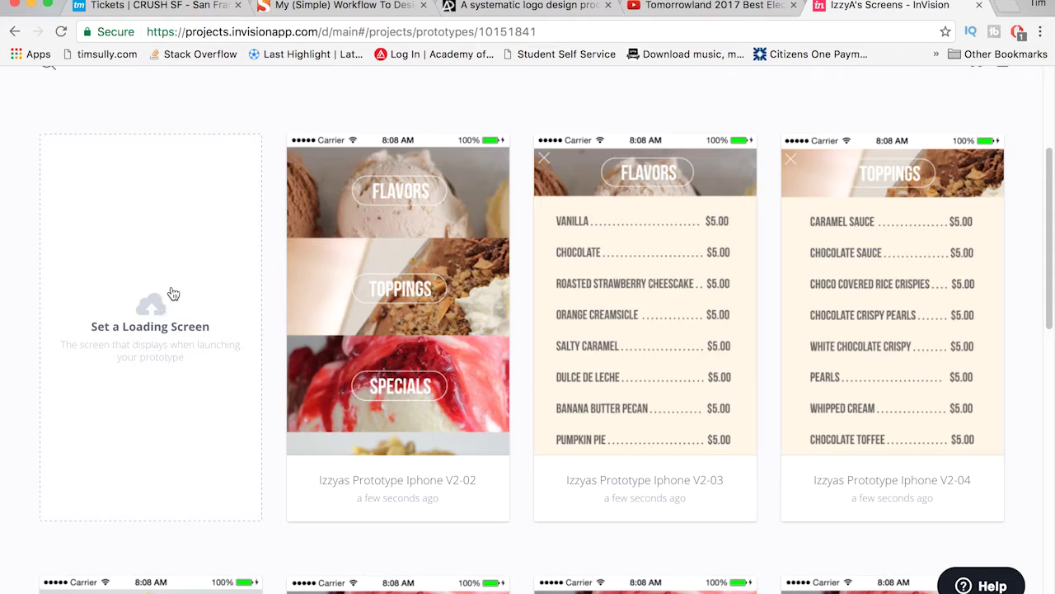
{"action": "left_click", "coordinate": [169, 293]}
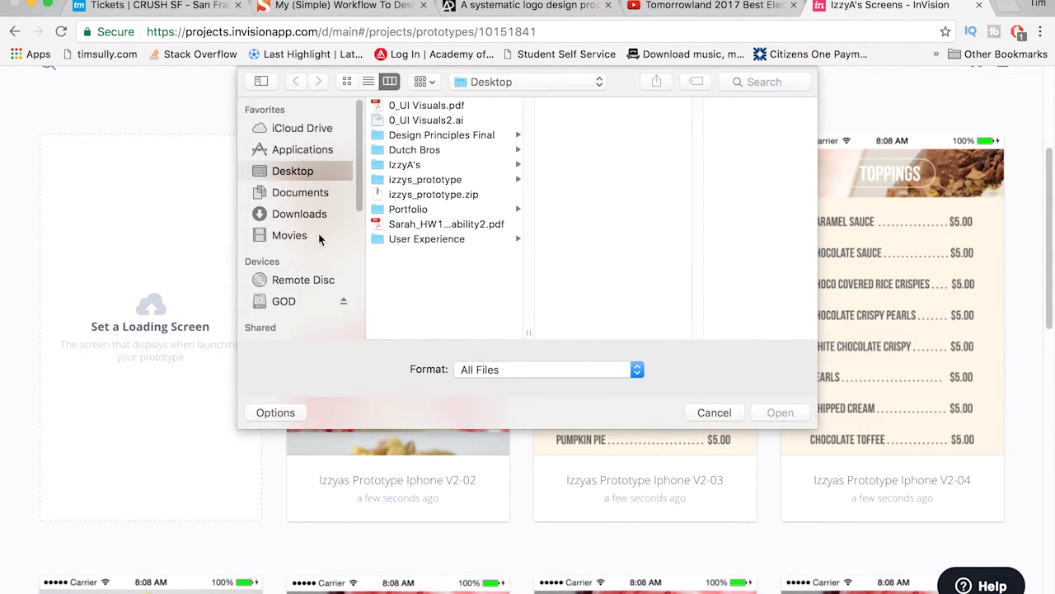
Choose izzyas_prototype_iphone_v2-01.png from Desktop > IzzyA's > Mobile App > Prototype v2 as loading screen
{"action": "left_click", "coordinate": [430, 180]}
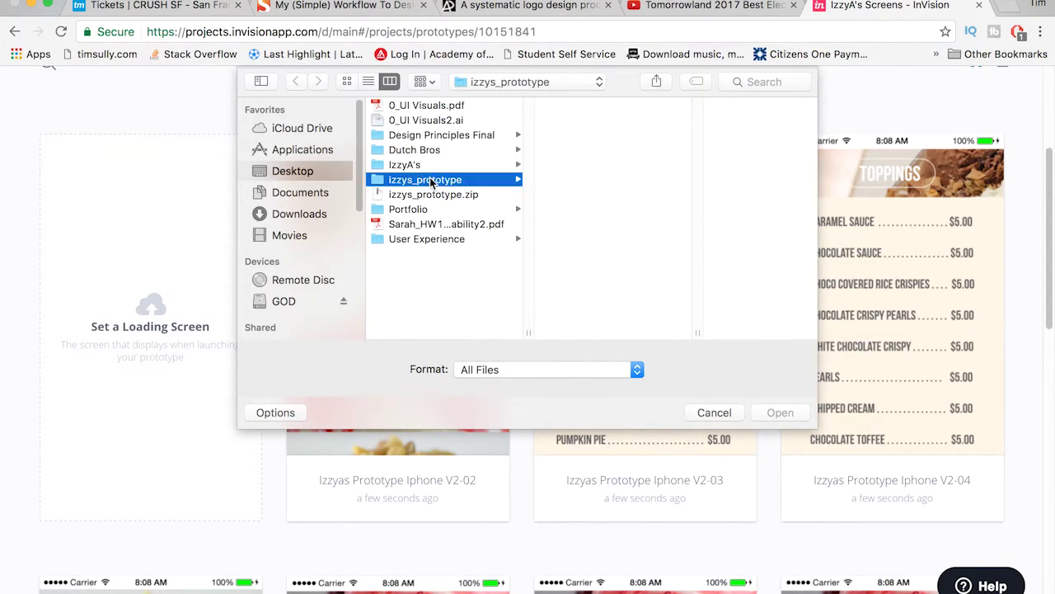
{"action": "left_click", "coordinate": [505, 165]}
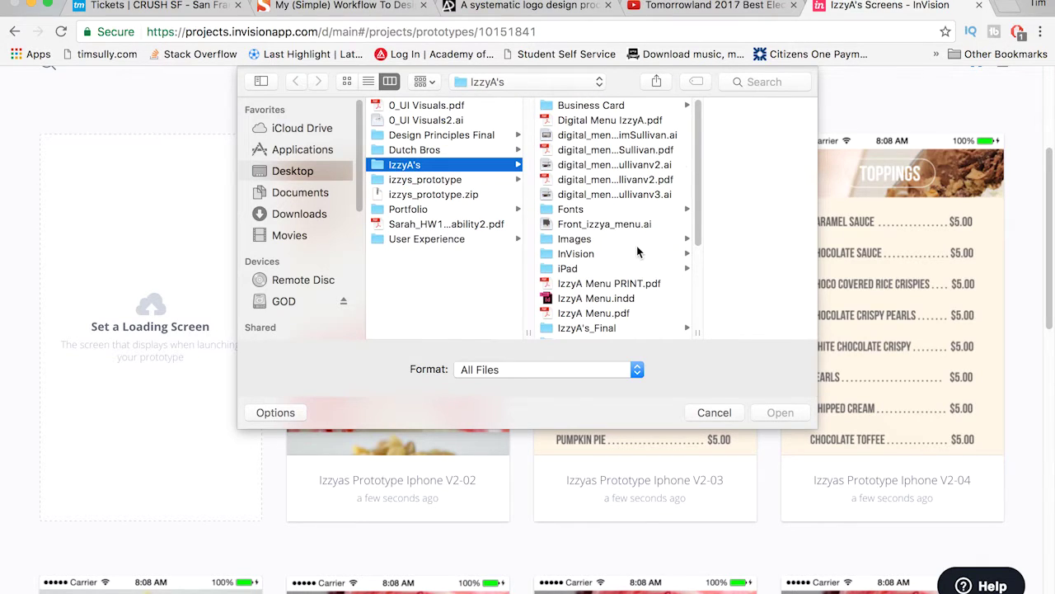
{"action": "scroll", "coordinate": [636, 251], "scroll_direction": "down", "scroll_amount": 5}
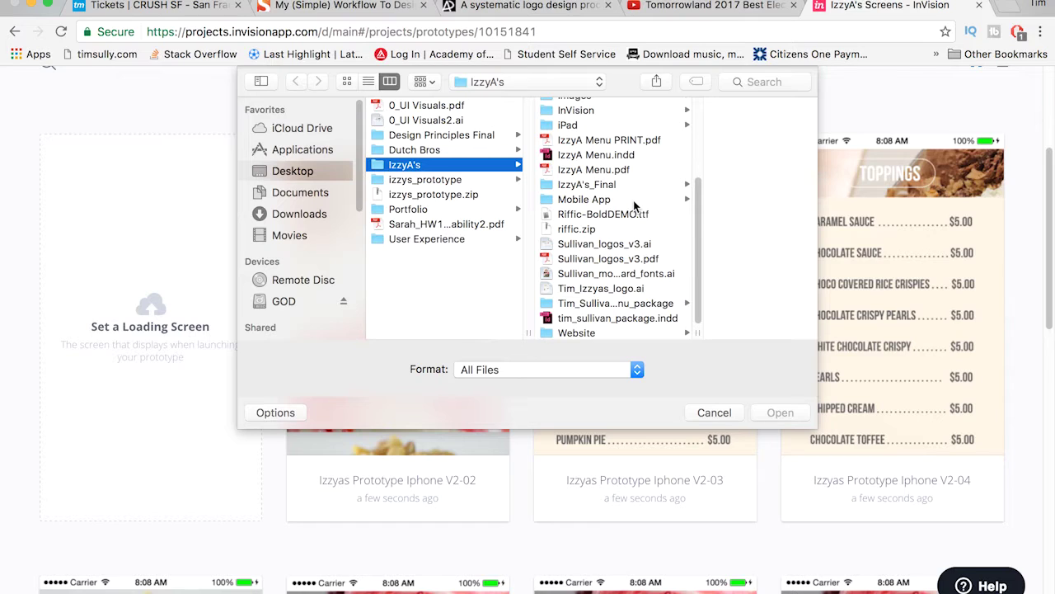
{"action": "left_click", "coordinate": [635, 202]}
{"action": "left_click", "coordinate": [749, 199]}
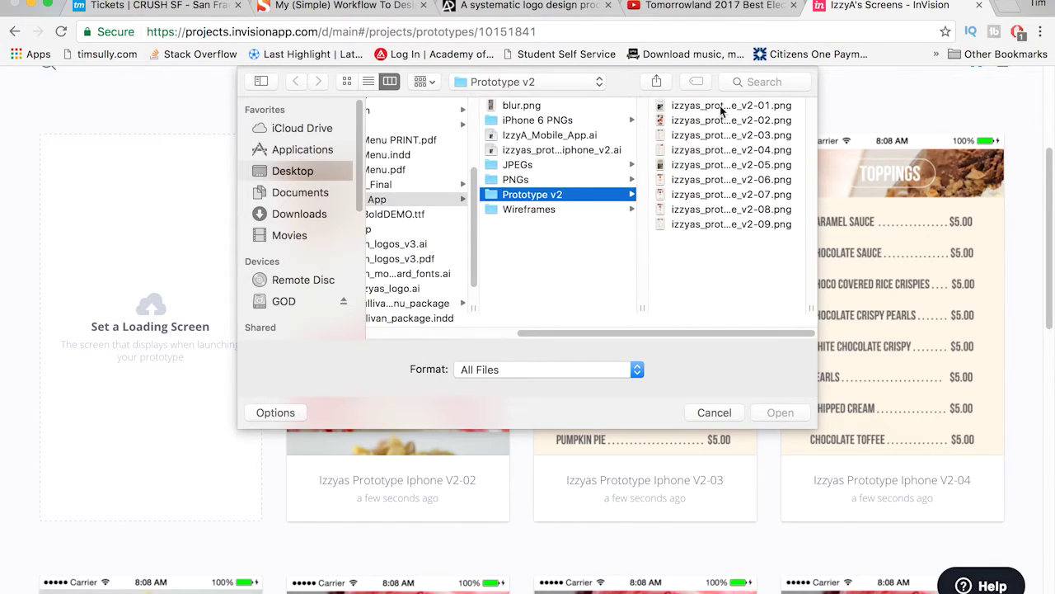
{"action": "left_click", "coordinate": [721, 110]}
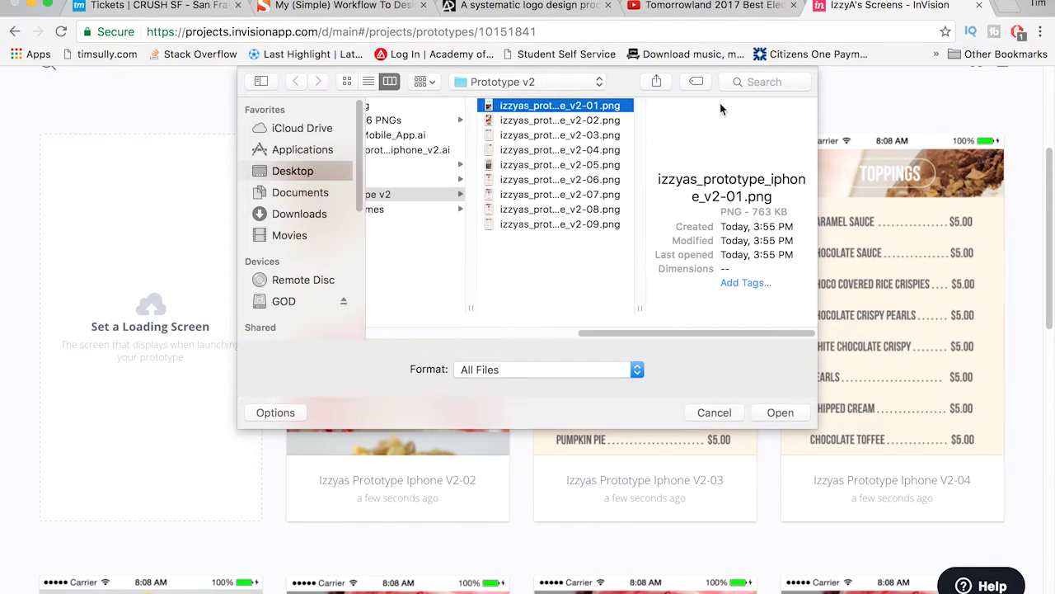
{"action": "left_click", "coordinate": [780, 414]}
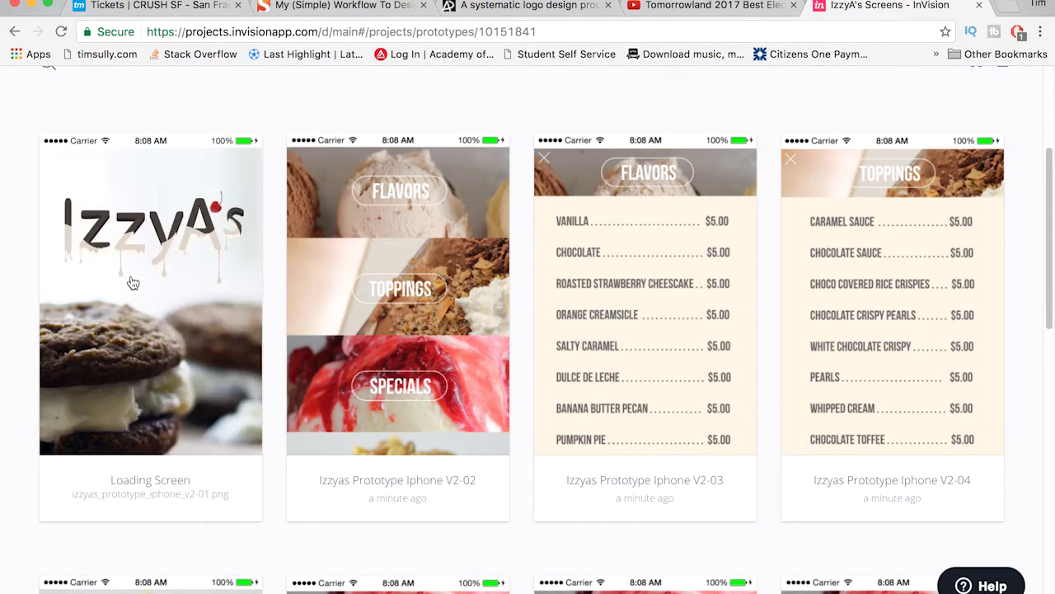
{"action": "scroll", "coordinate": [611, 437], "scroll_direction": "down", "scroll_amount": 4}
{"action": "scroll", "coordinate": [611, 437], "scroll_direction": "down", "scroll_amount": 8}
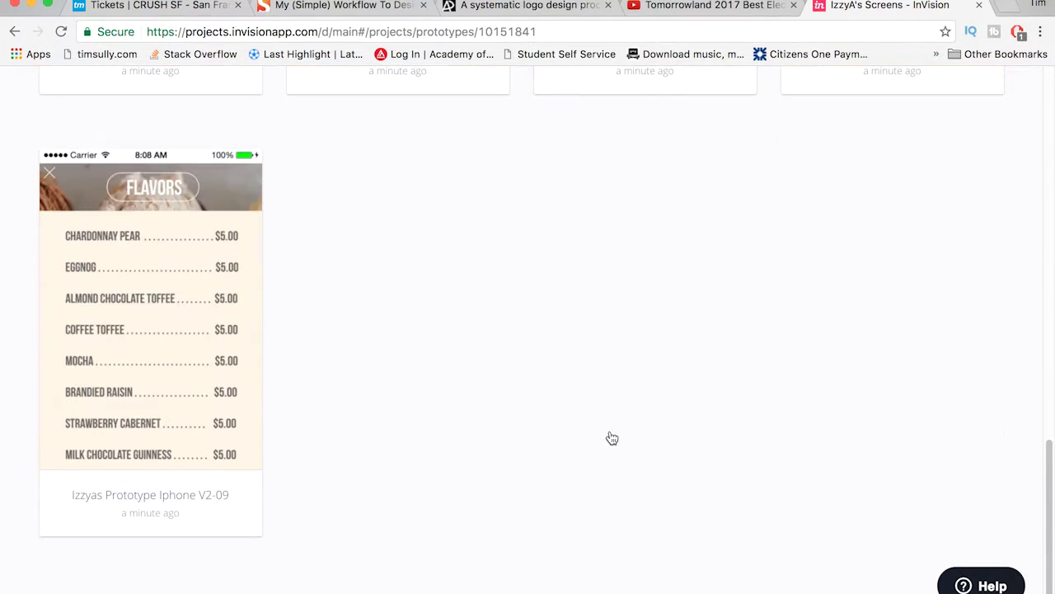
{"action": "scroll", "coordinate": [384, 420], "scroll_direction": "up", "scroll_amount": 10}
{"action": "scroll", "coordinate": [354, 469], "scroll_direction": "up", "scroll_amount": 3}
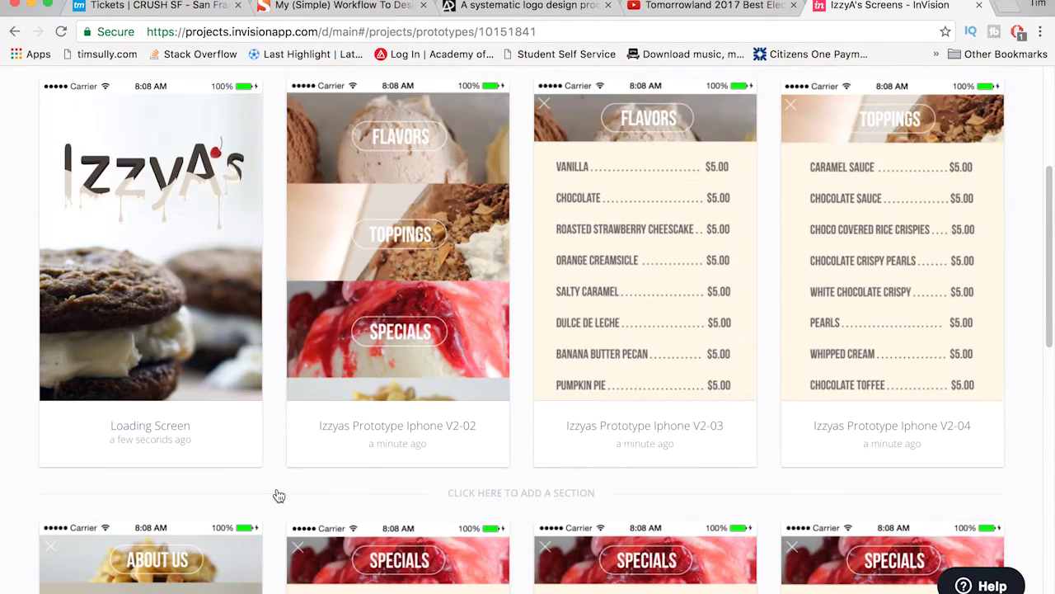
{"action": "scroll", "coordinate": [272, 444], "scroll_direction": "up", "scroll_amount": 1}
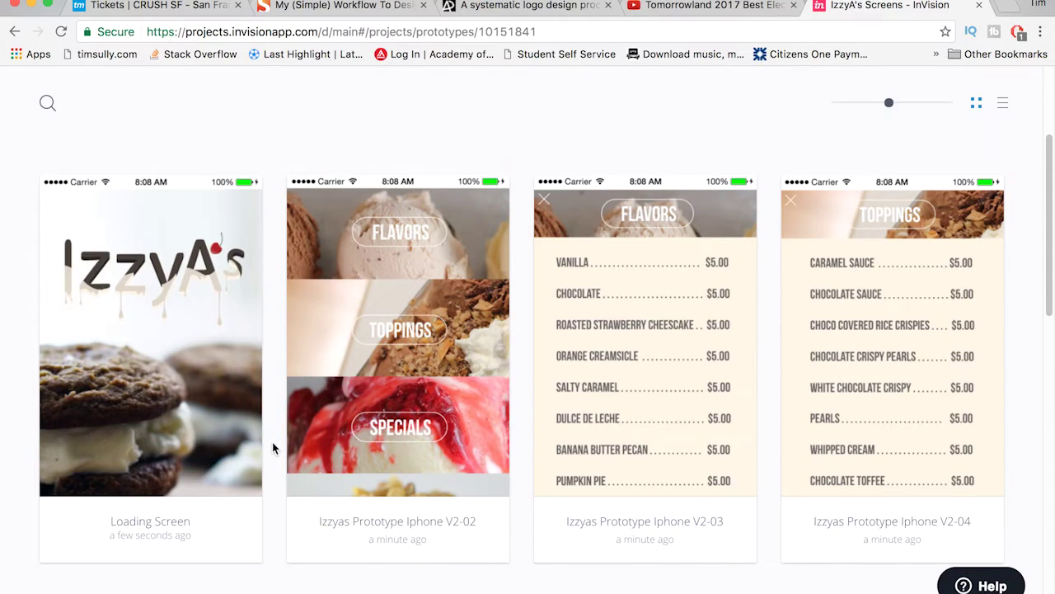
{"action": "mouse_move", "coordinate": [181, 294]}
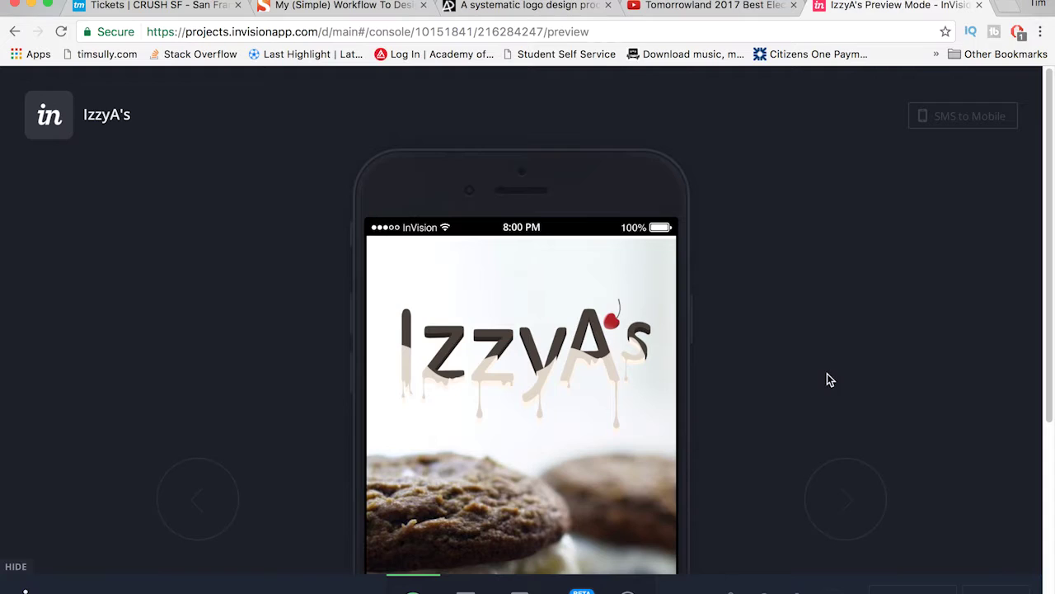
Scroll through the IzzyA's splash screen view while bringing it into Build mode
{"action": "scroll", "coordinate": [831, 380], "scroll_direction": "down", "scroll_amount": 3}
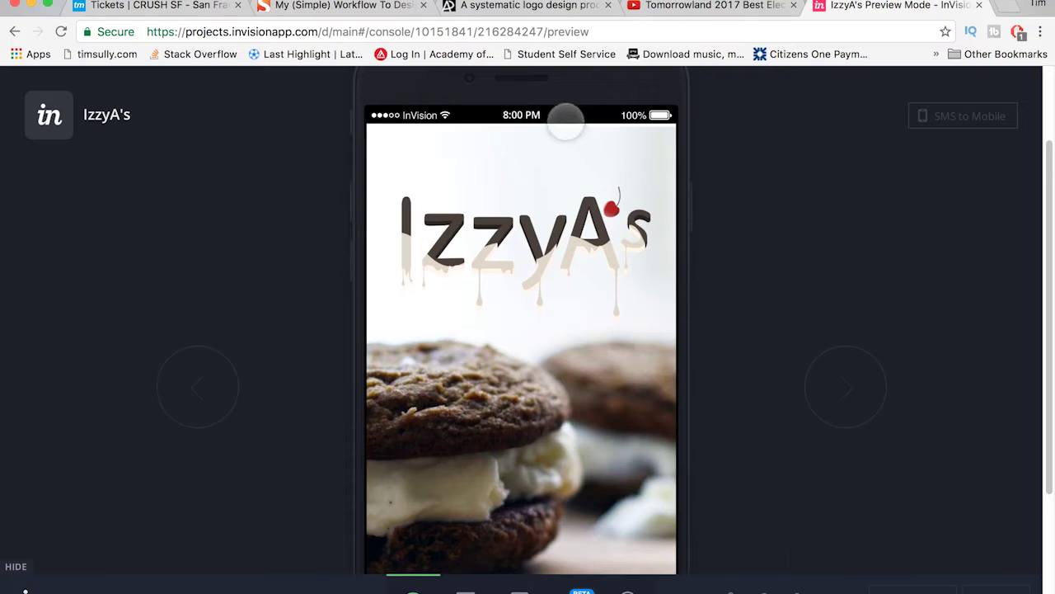
{"action": "scroll", "coordinate": [528, 114], "scroll_direction": "up", "scroll_amount": 2}
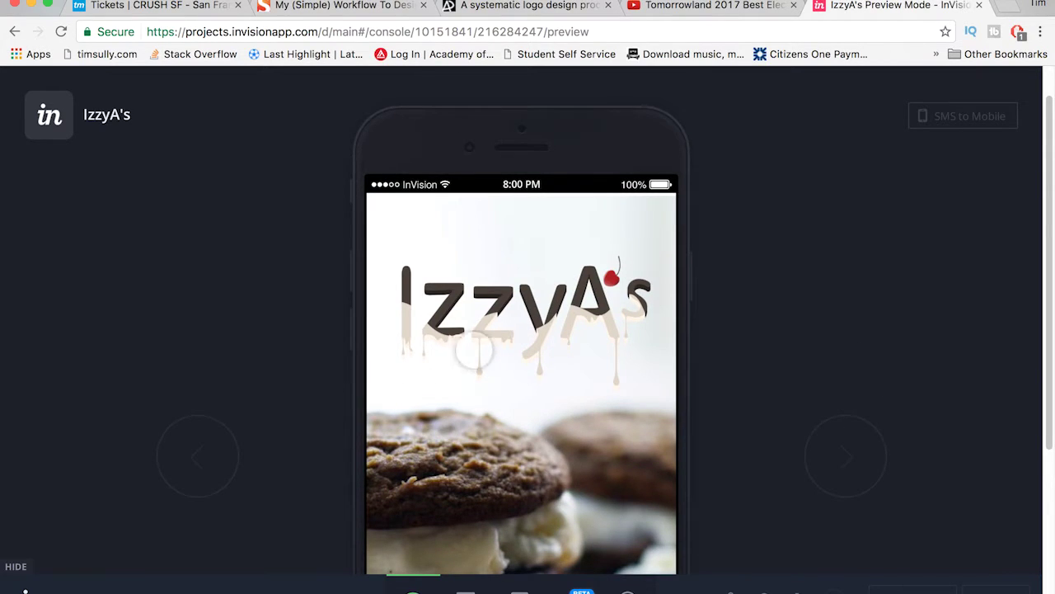
{"action": "scroll", "coordinate": [419, 150], "scroll_direction": "down", "scroll_amount": 5}
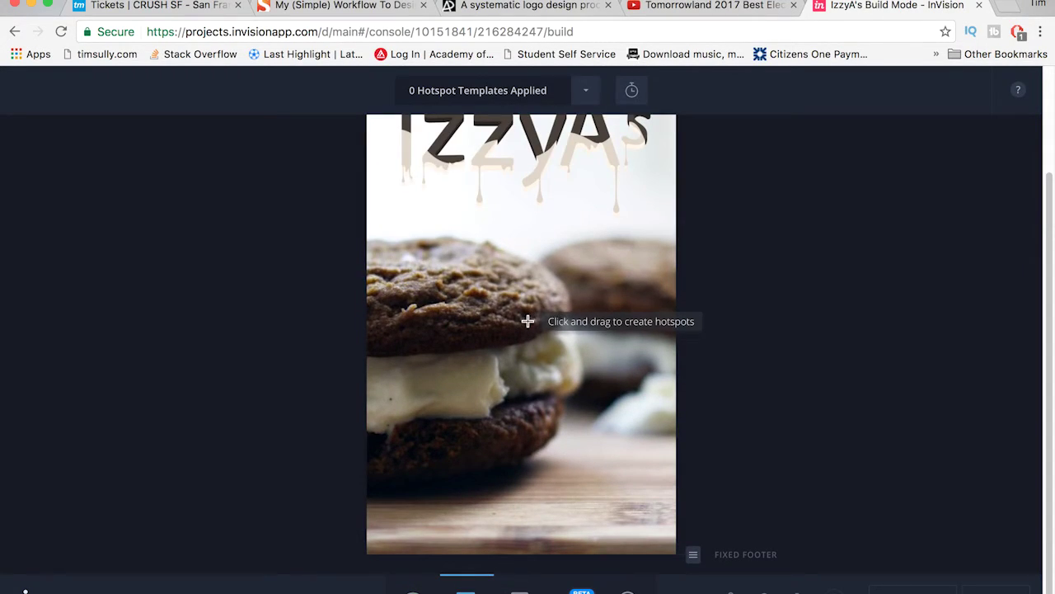
Zoom Chrome out and draw one hotspot covering the whole splash screen
{"action": "key", "text": "super+minus"}
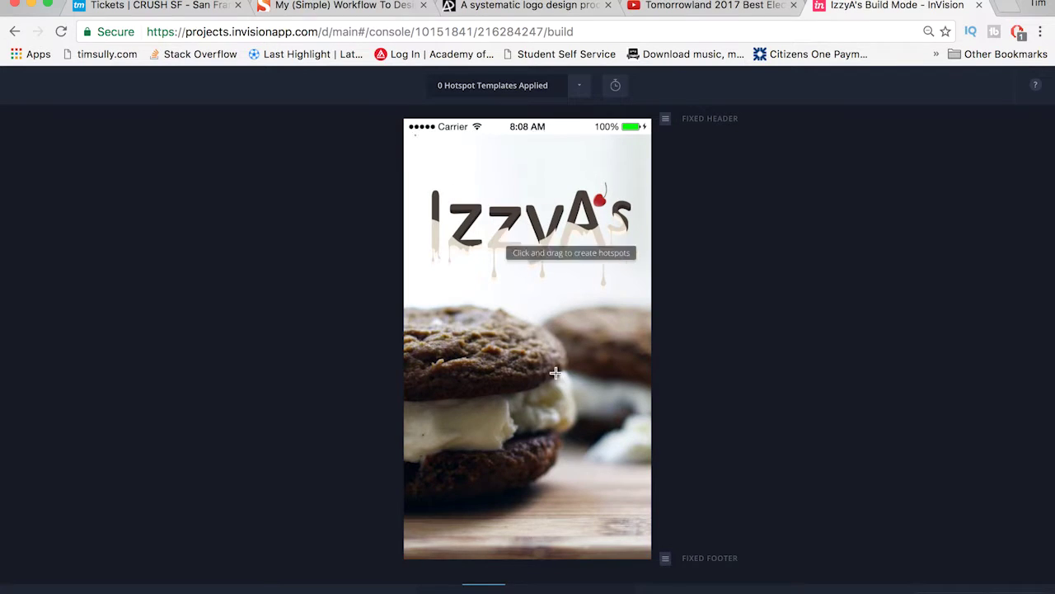
{"action": "left_click_drag", "start_coordinate": [497, 253], "coordinate": [651, 557]}
{"action": "mouse_move", "coordinate": [492, 256]}
{"action": "left_mouse_down"}
{"action": "mouse_move", "coordinate": [416, 161]}
{"action": "mouse_move", "coordinate": [470, 200]}
{"action": "left_mouse_up"}
{"action": "key", "text": "Escape"}
{"action": "left_click_drag", "start_coordinate": [614, 400], "coordinate": [648, 554]}
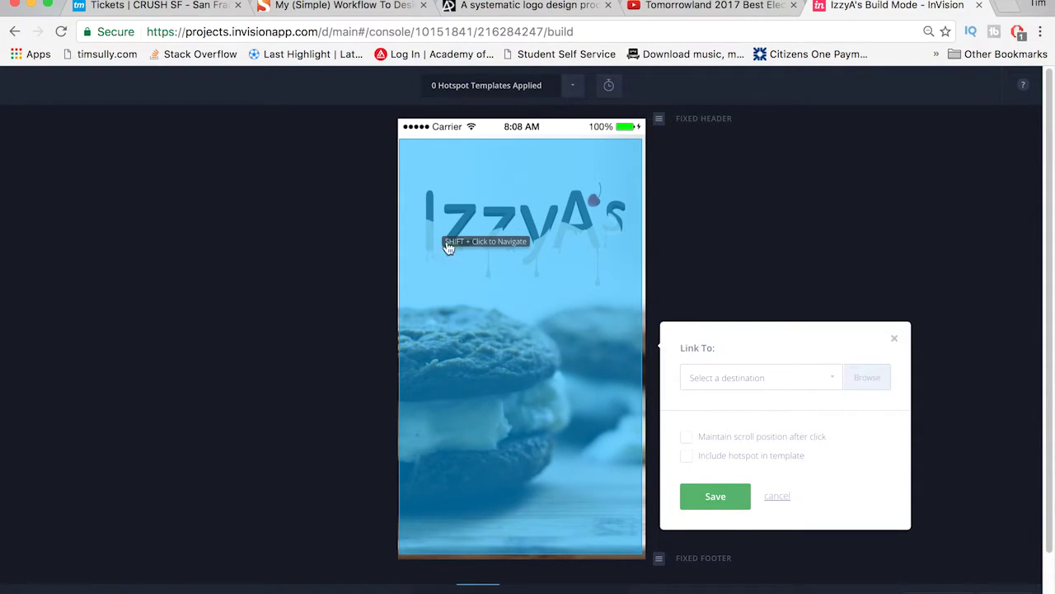
Link the hotspot to Izzyas Prototype Iphone V2-02 with Tap gesture and Instant transition, and save
{"action": "left_click", "coordinate": [834, 386]}
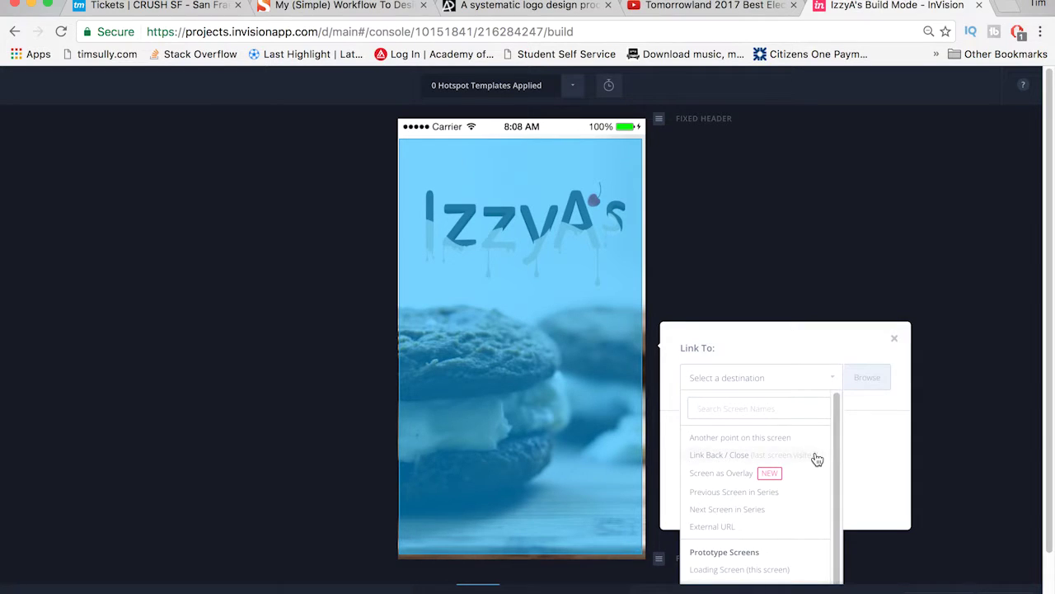
{"action": "scroll", "coordinate": [816, 457], "scroll_direction": "down", "scroll_amount": 1}
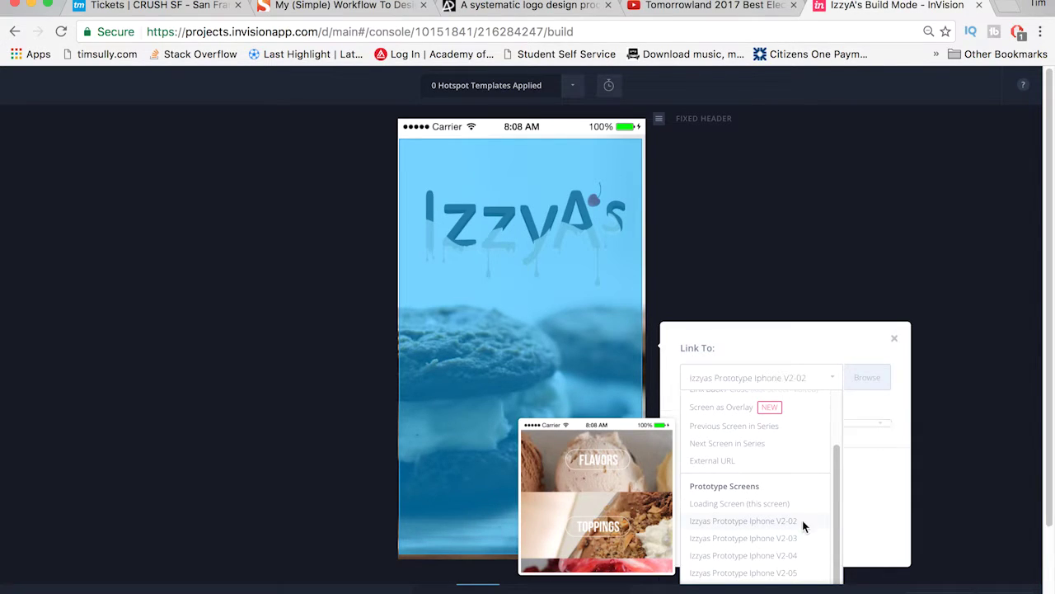
{"action": "left_click", "coordinate": [803, 521]}
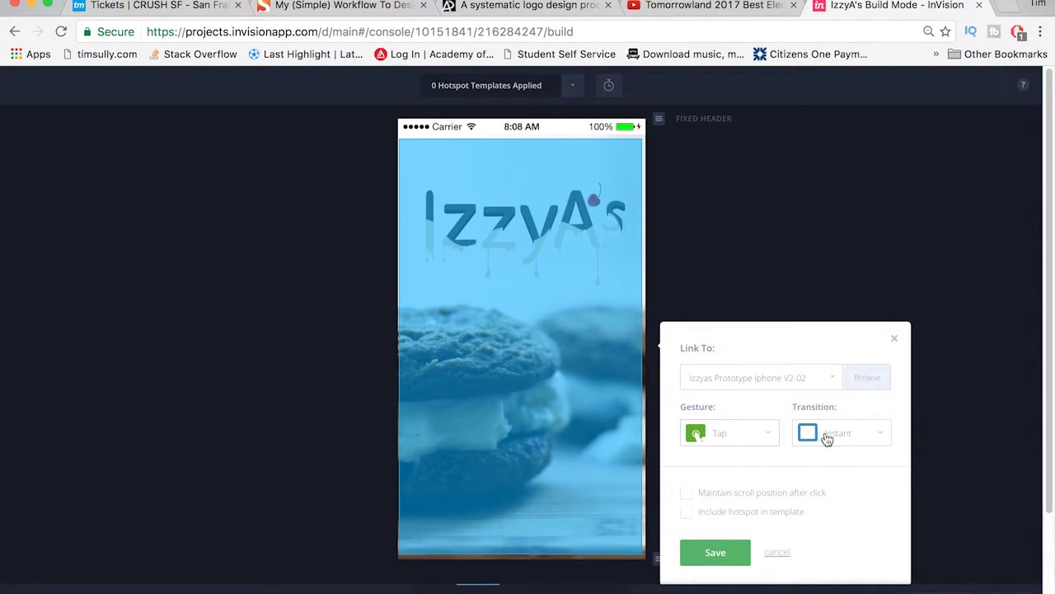
{"action": "left_click", "coordinate": [877, 435]}
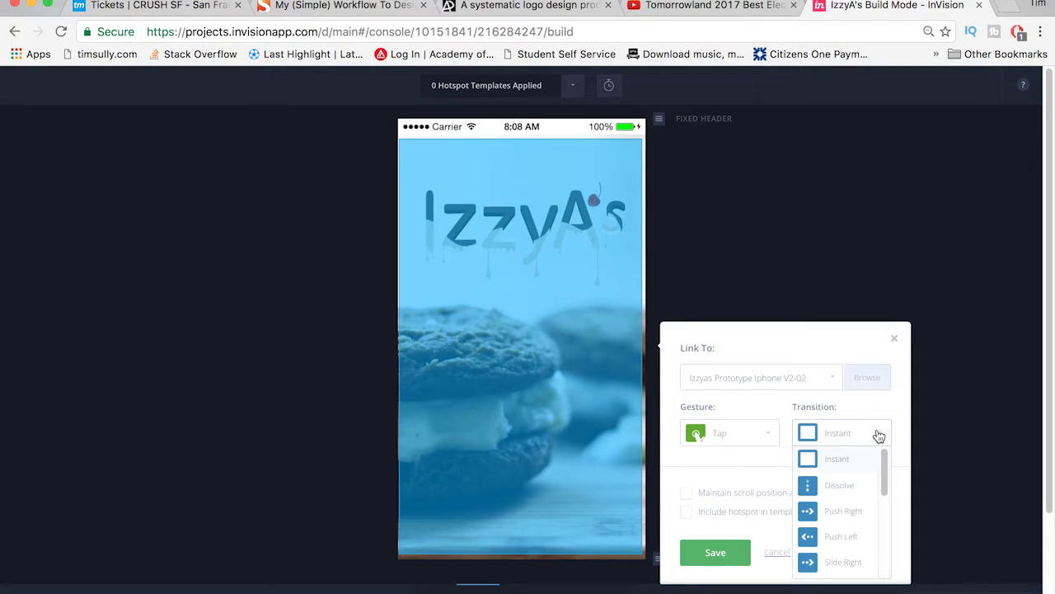
{"action": "left_click", "coordinate": [879, 435]}
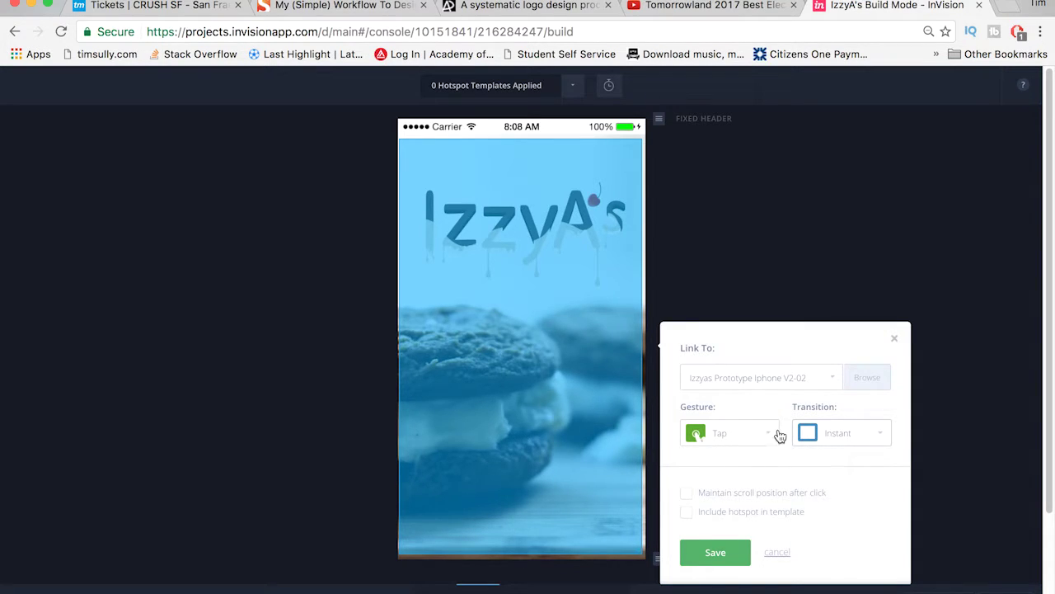
{"action": "left_click", "coordinate": [770, 437]}
{"action": "left_click", "coordinate": [770, 438]}
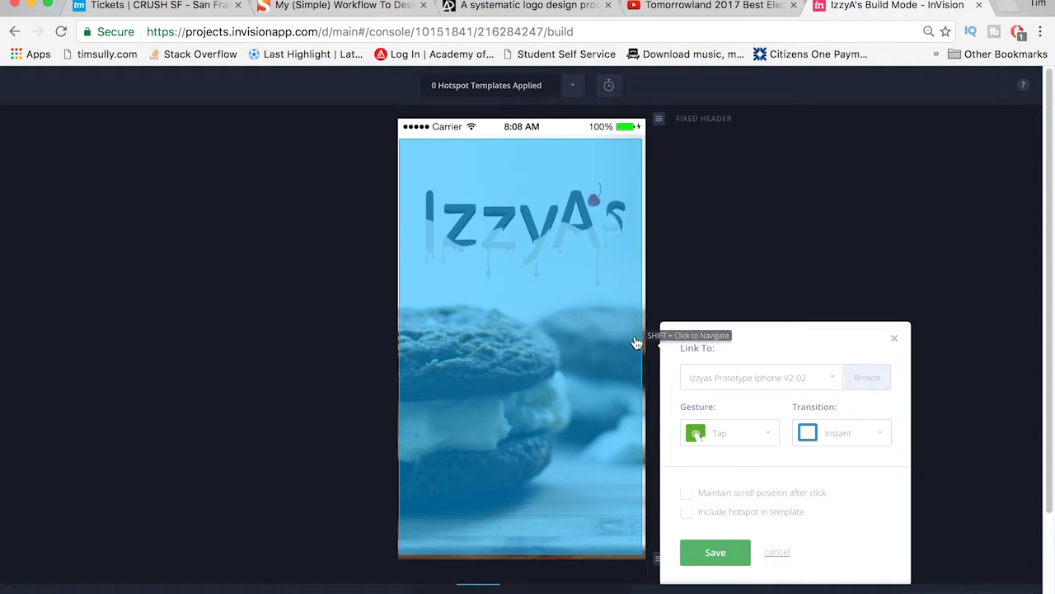
{"action": "left_click", "coordinate": [702, 553]}
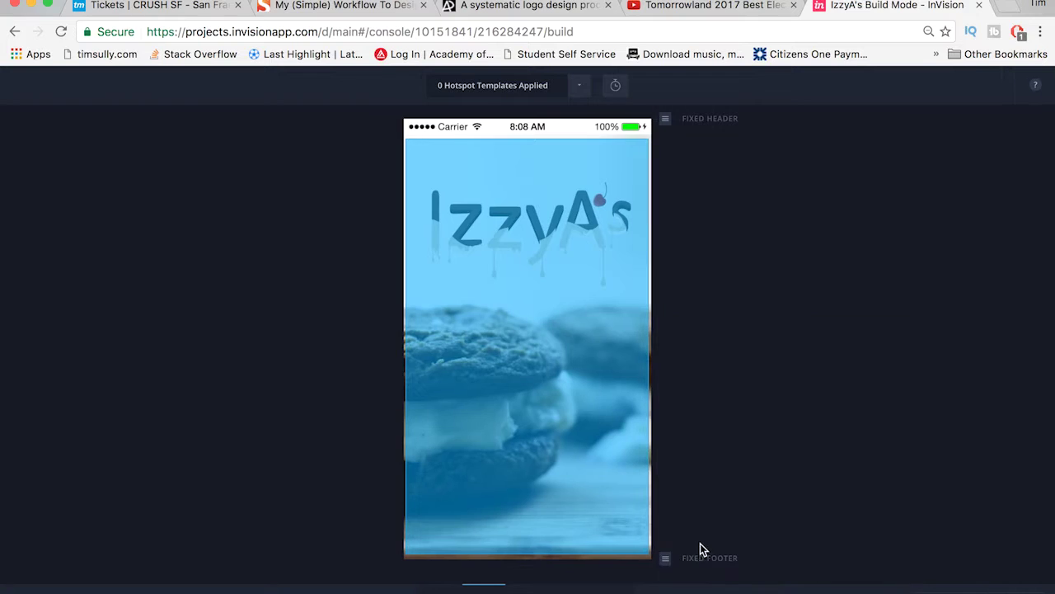
On the menu screen, draw a hotspot over the FLAVORS banner and link it to Izzyas Prototype Iphone V2-03
{"action": "left_click", "coordinate": [565, 399], "text": "shift"}
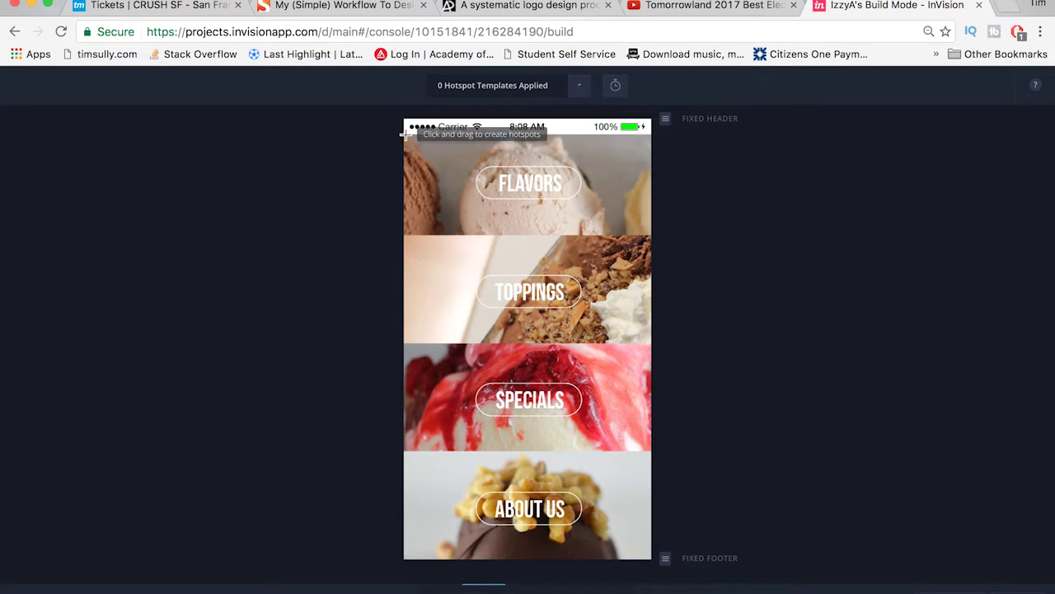
{"action": "left_click_drag", "start_coordinate": [406, 134], "coordinate": [653, 234]}
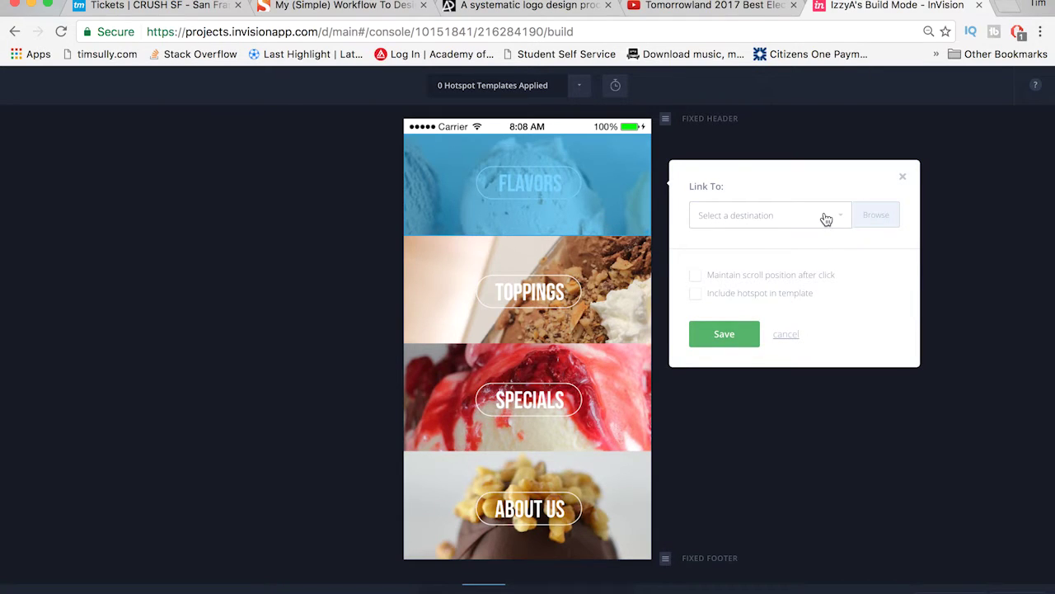
{"action": "left_click", "coordinate": [828, 218]}
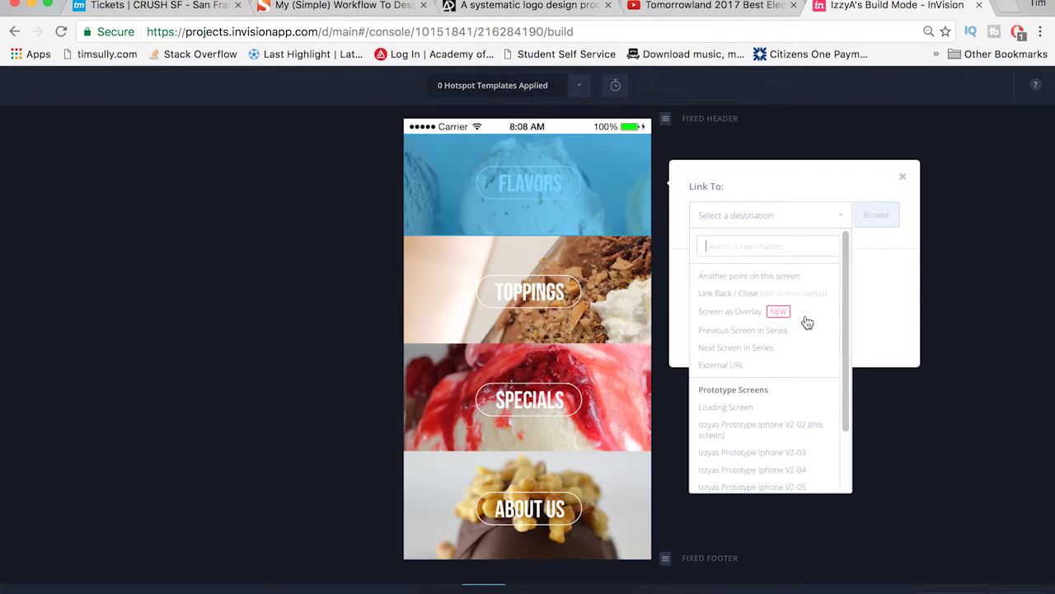
{"action": "scroll", "coordinate": [806, 354], "scroll_direction": "down", "scroll_amount": 2}
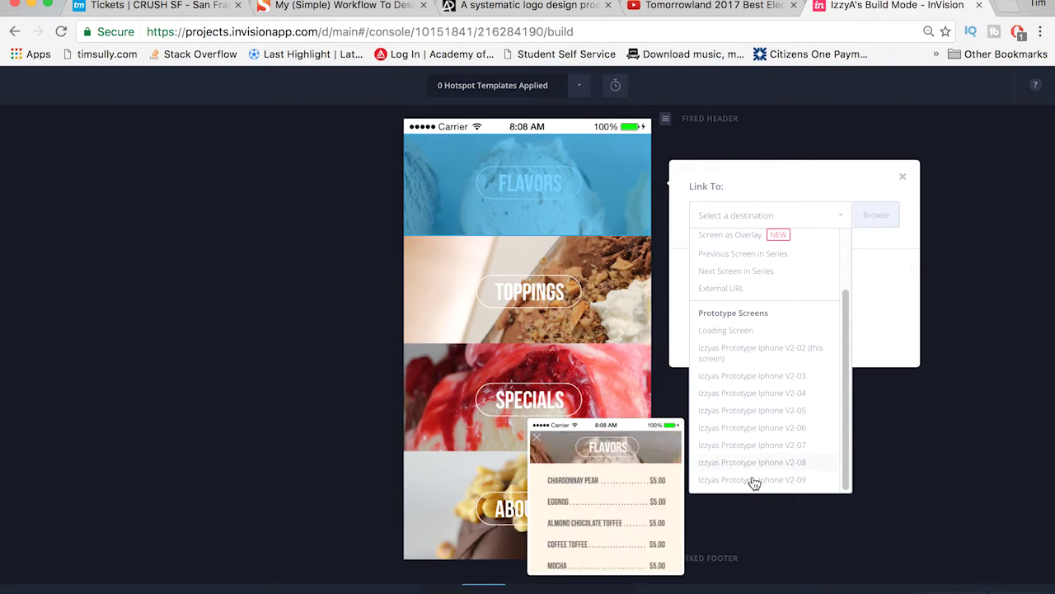
{"action": "left_click", "coordinate": [748, 376]}
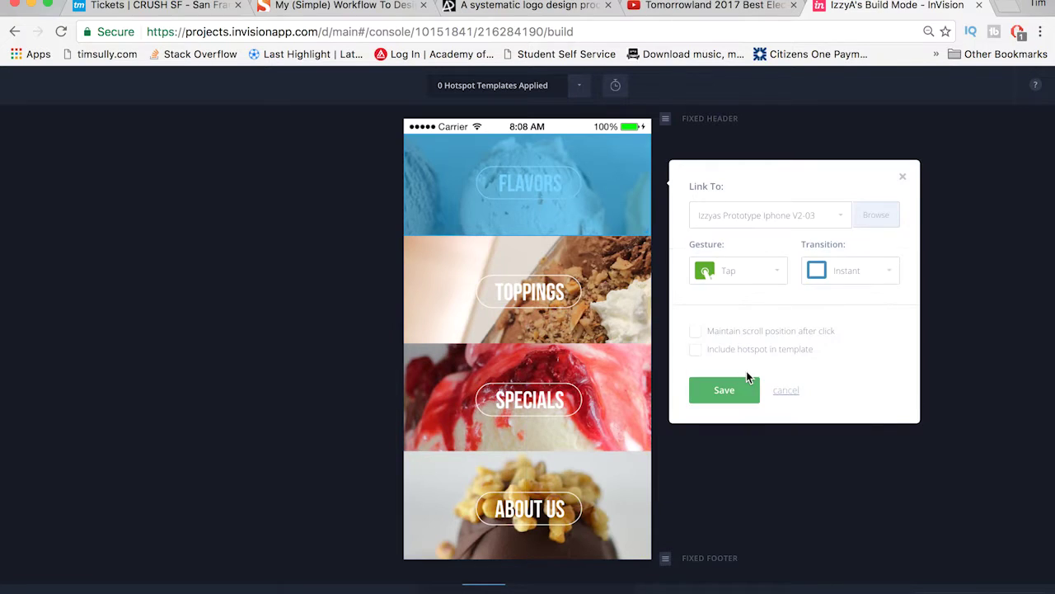
Keep the Tap gesture and Instant transition, and save the FLAVORS hotspot
{"action": "left_click", "coordinate": [877, 283]}
{"action": "left_click_drag", "start_coordinate": [891, 307], "coordinate": [888, 283]}
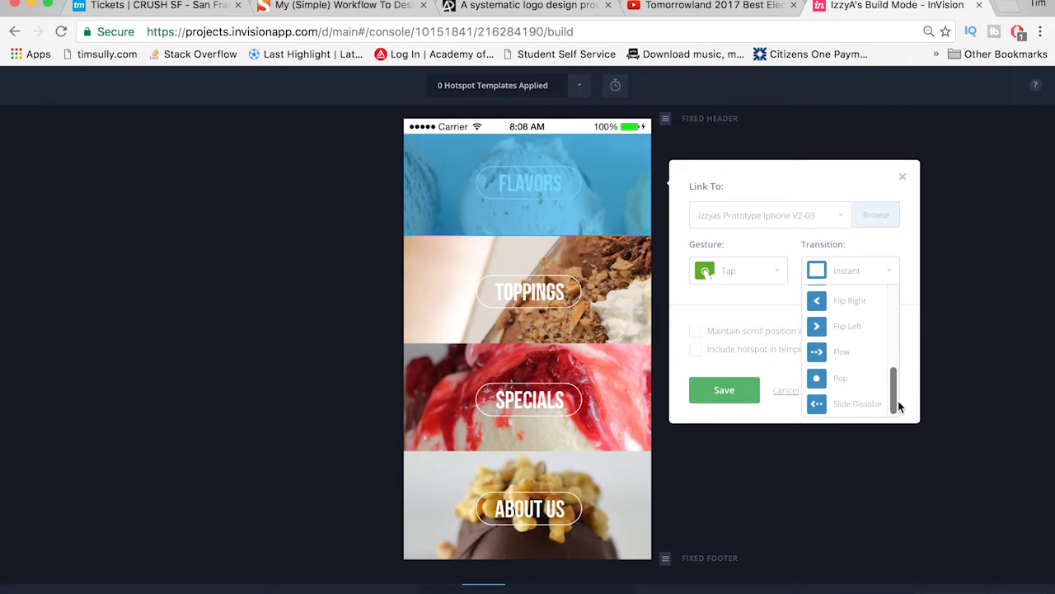
{"action": "left_click", "coordinate": [780, 277]}
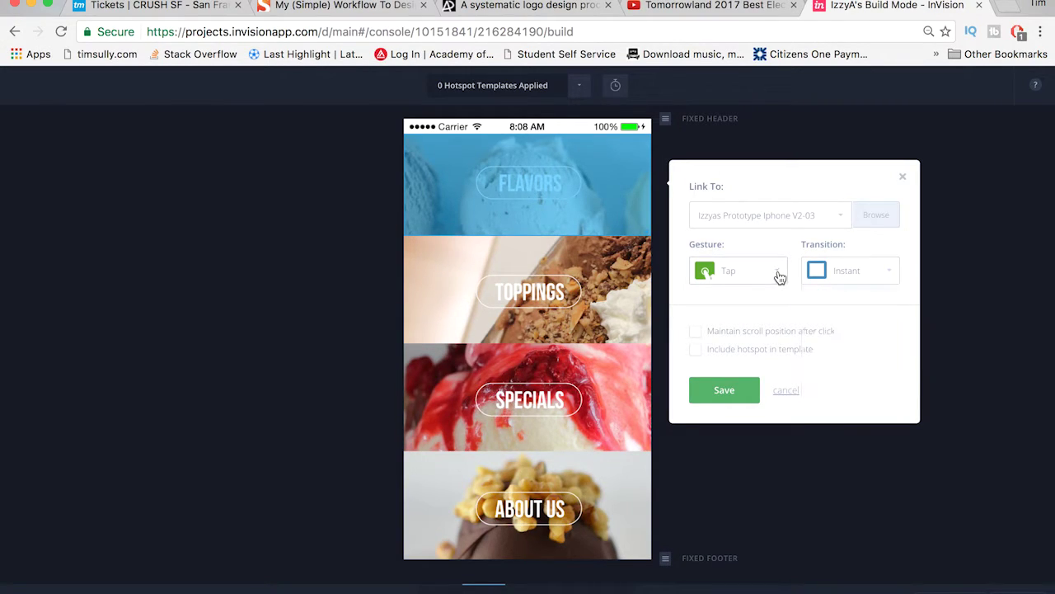
{"action": "left_click", "coordinate": [780, 277]}
{"action": "mouse_move", "coordinate": [781, 293]}
{"action": "left_mouse_down"}
{"action": "mouse_move", "coordinate": [785, 352]}
{"action": "mouse_move", "coordinate": [785, 290]}
{"action": "left_mouse_up"}
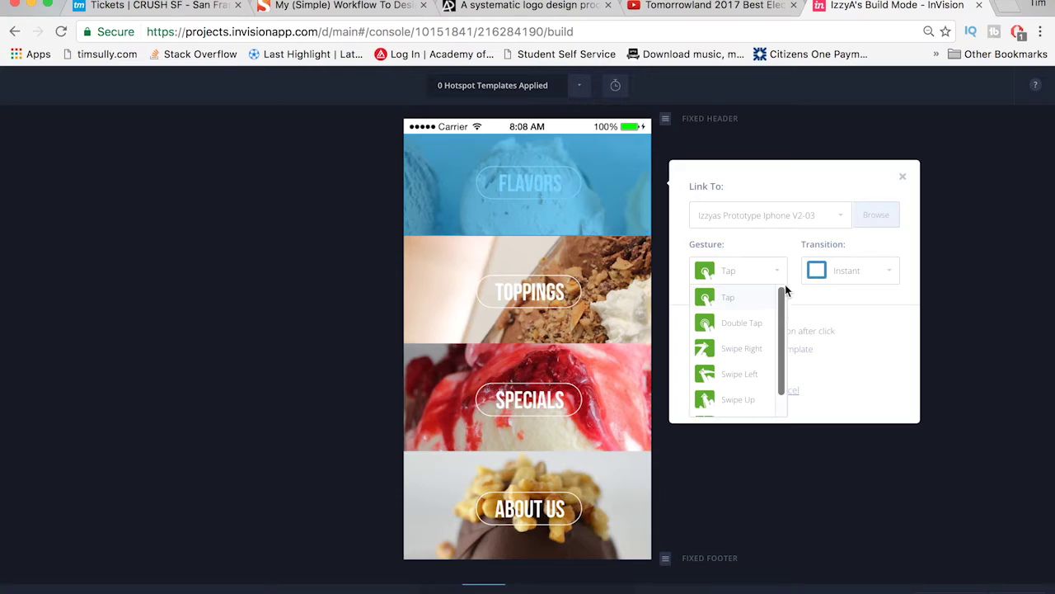
{"action": "left_click", "coordinate": [784, 279]}
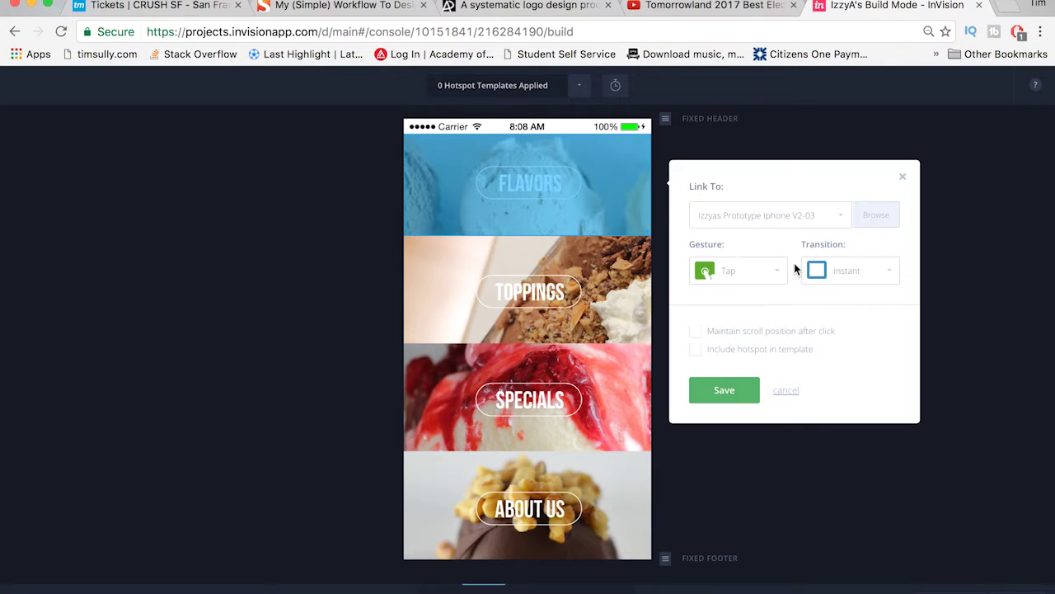
{"action": "left_click", "coordinate": [724, 390]}
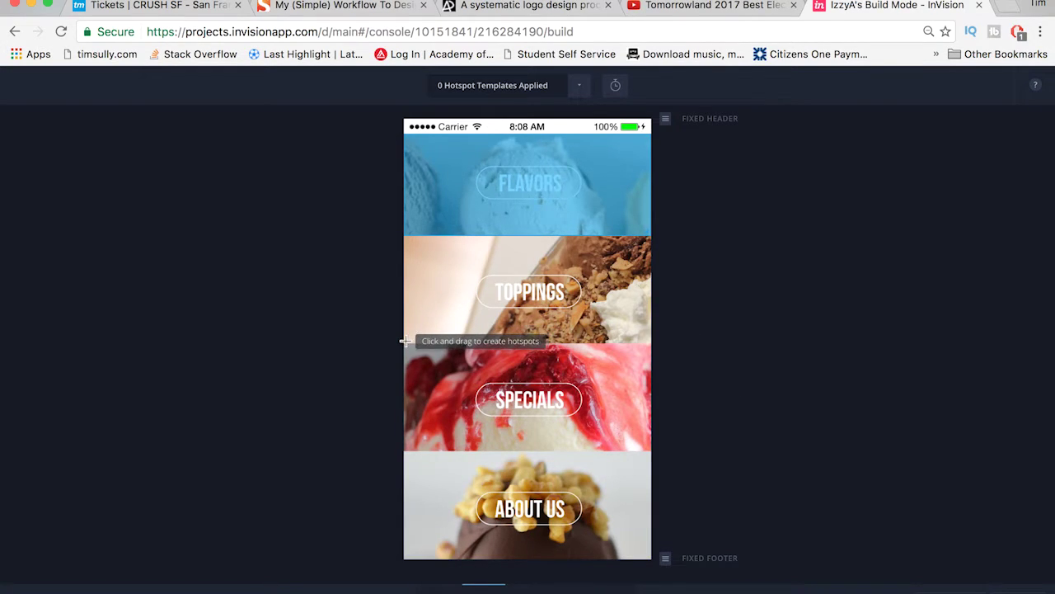
Try drawing a hotspot over the TOPPINGS row, discarding each misplaced attempt
{"action": "left_click_drag", "start_coordinate": [429, 329], "coordinate": [644, 247]}
{"action": "left_click", "coordinate": [443, 326]}
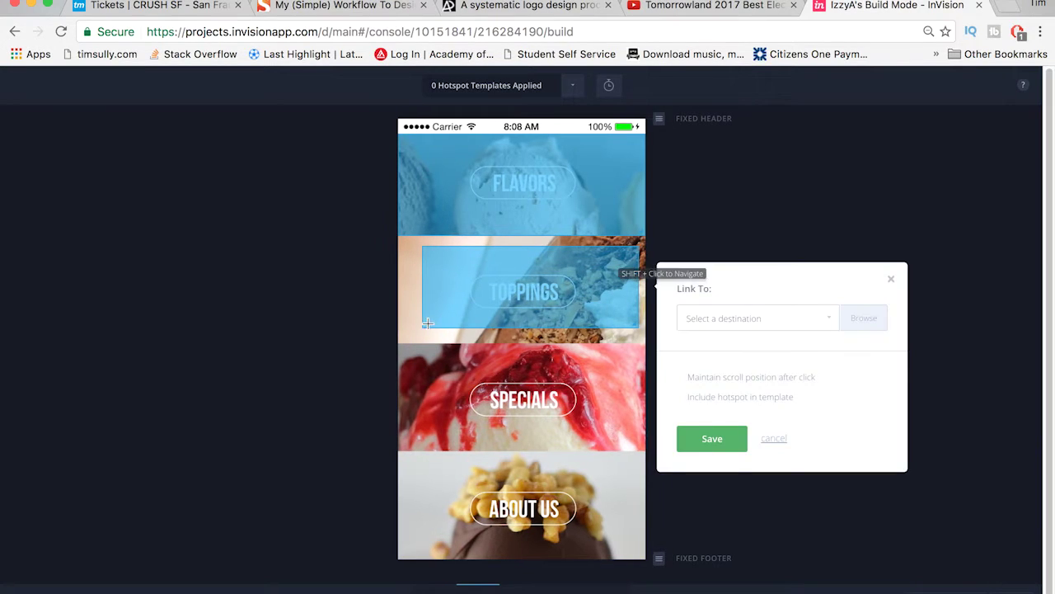
{"action": "key", "text": "Escape"}
{"action": "left_click_drag", "start_coordinate": [410, 335], "coordinate": [593, 338]}
{"action": "left_click", "coordinate": [676, 282]}
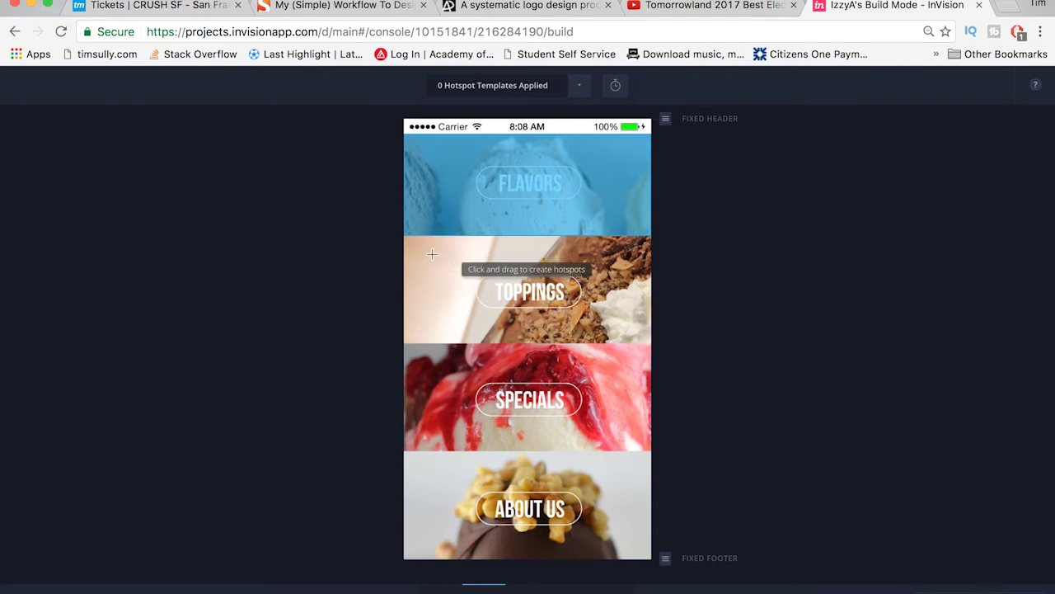
{"action": "left_click_drag", "start_coordinate": [417, 241], "coordinate": [650, 341]}
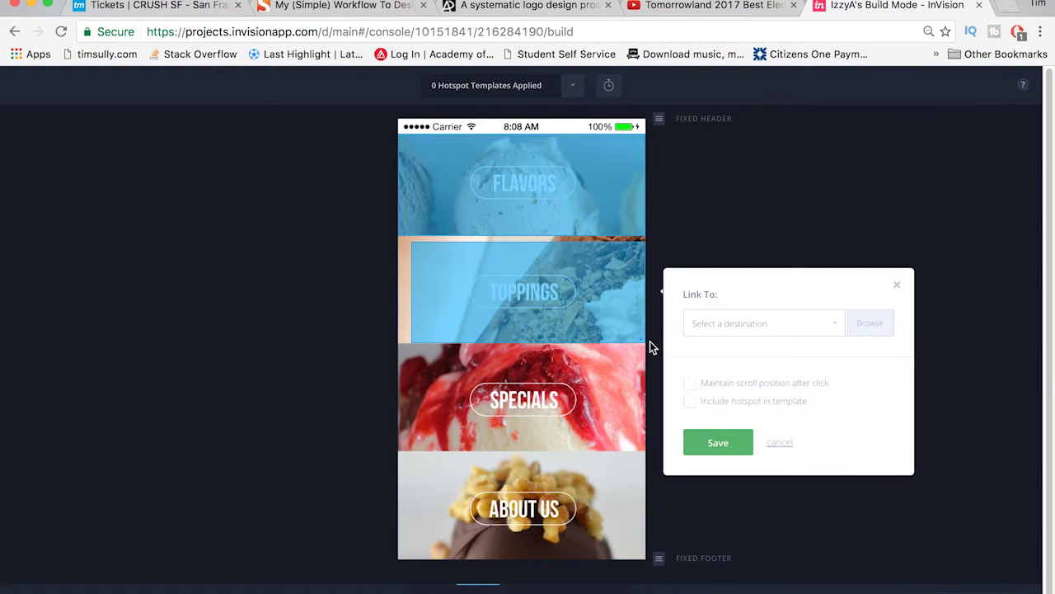
{"action": "left_click", "coordinate": [394, 240]}
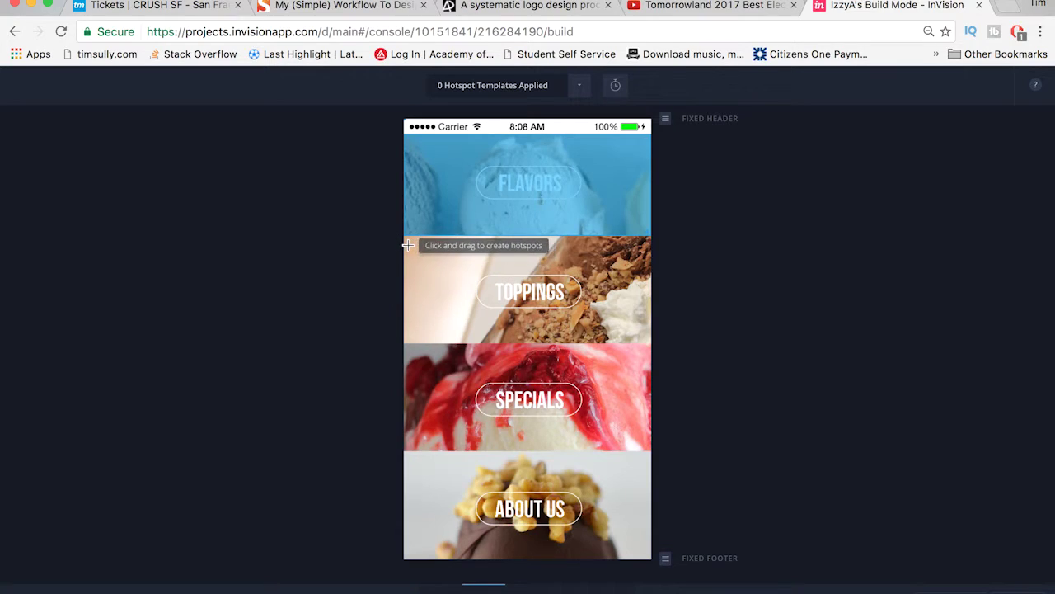
{"action": "left_click", "coordinate": [409, 242]}
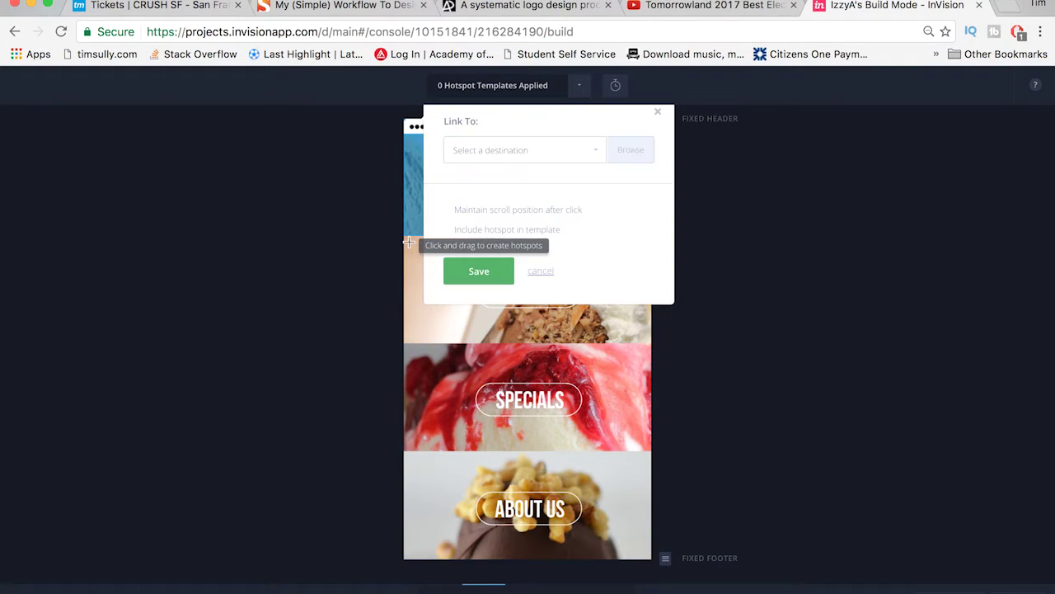
{"action": "left_click", "coordinate": [658, 116]}
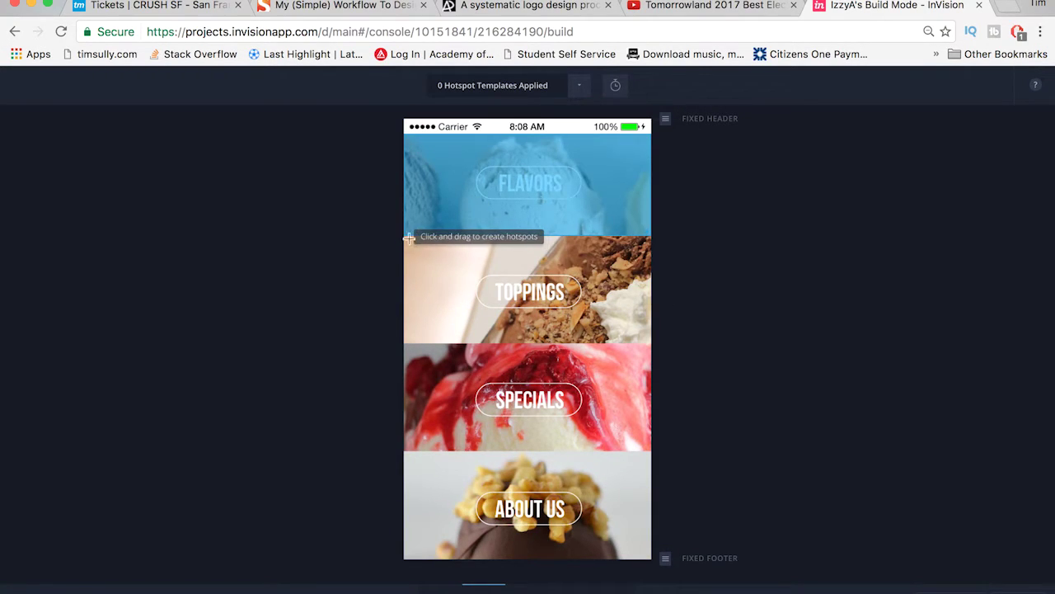
Draw a hotspot covering the whole TOPPINGS image and link it to Izzyas Prototype Iphone V2-04
{"action": "left_click_drag", "start_coordinate": [409, 239], "coordinate": [652, 342]}
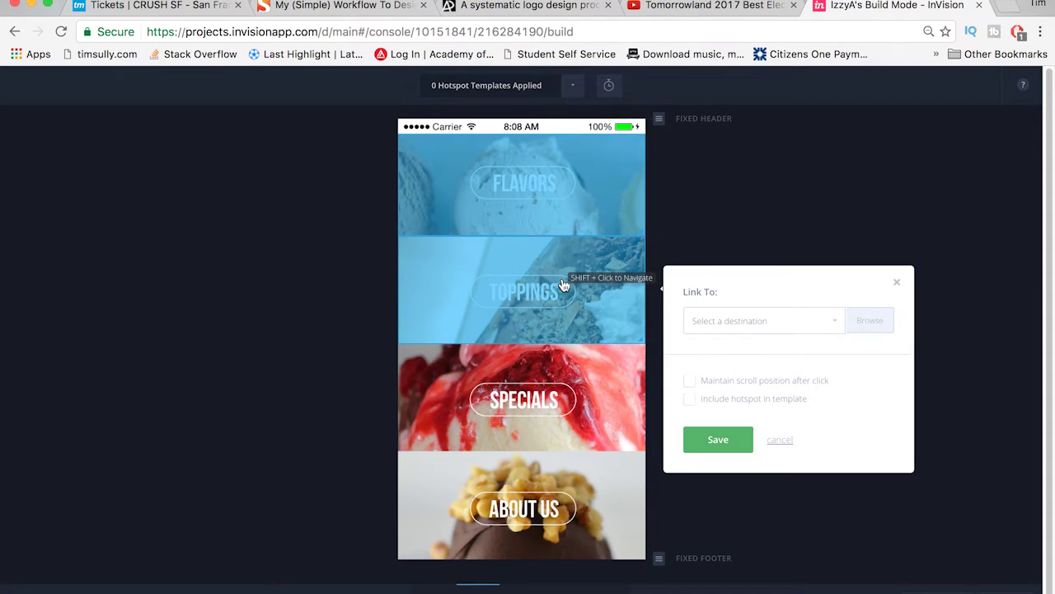
{"action": "left_click", "coordinate": [836, 322]}
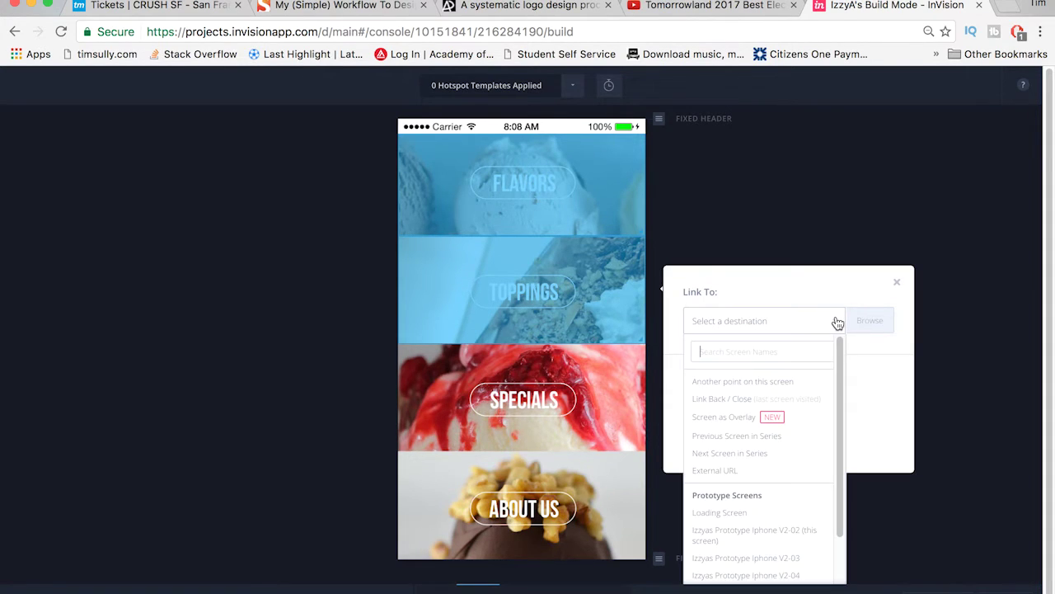
{"action": "scroll", "coordinate": [804, 495], "scroll_direction": "down", "scroll_amount": 3}
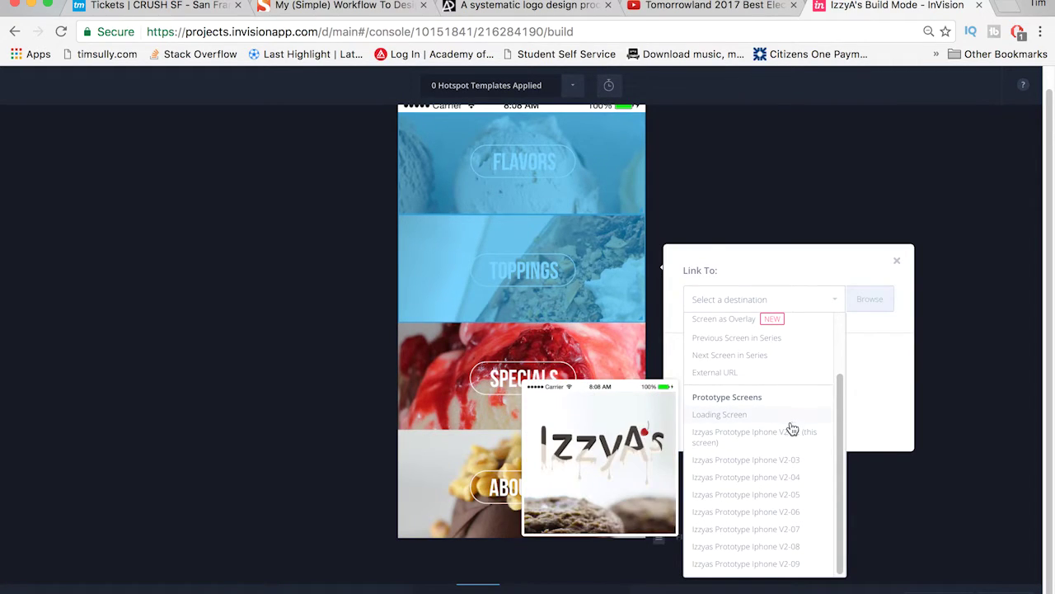
{"action": "left_click", "coordinate": [804, 478]}
Save the TOPPINGS link, then draw a hotspot over the top-left X on the Flavors price-list screen
{"action": "left_click", "coordinate": [723, 474]}
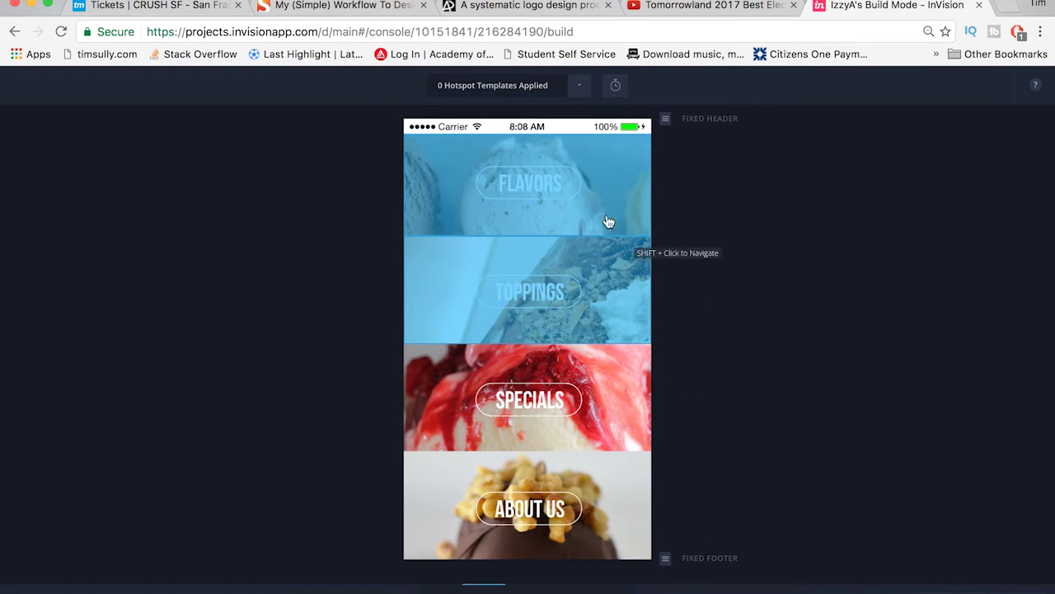
{"action": "left_click", "coordinate": [565, 192], "text": "shift"}
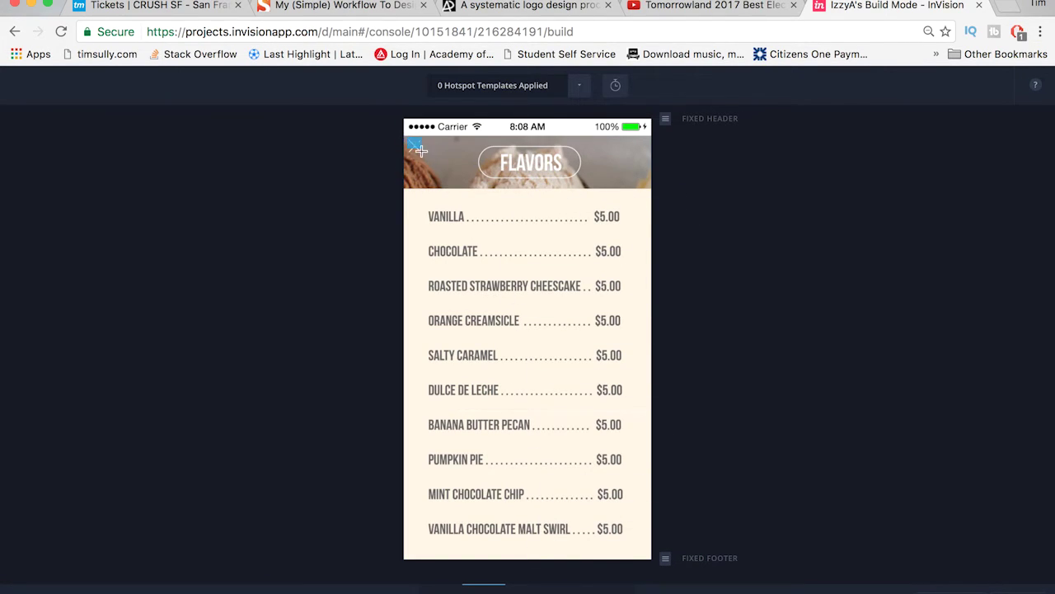
{"action": "left_click_drag", "start_coordinate": [421, 151], "coordinate": [418, 146]}
{"action": "left_click", "coordinate": [676, 138]}
{"action": "left_click_drag", "start_coordinate": [402, 137], "coordinate": [403, 139]}
Link the X hotspot back to Izzyas Prototype Iphone V2-02 and save it
{"action": "left_click", "coordinate": [588, 181]}
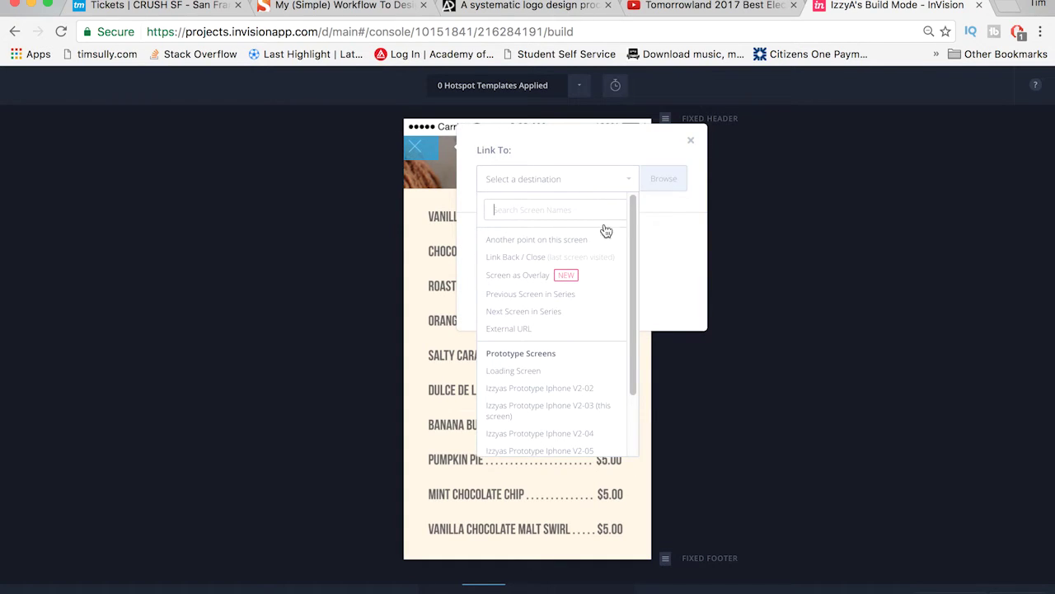
{"action": "scroll", "coordinate": [577, 359], "scroll_direction": "down", "scroll_amount": 2}
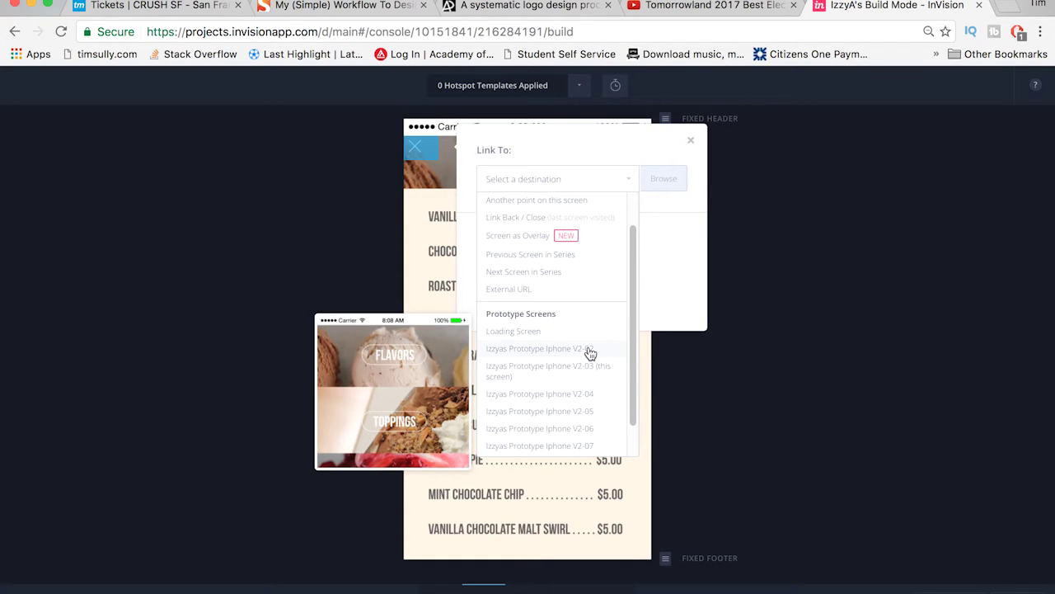
{"action": "left_click", "coordinate": [590, 350]}
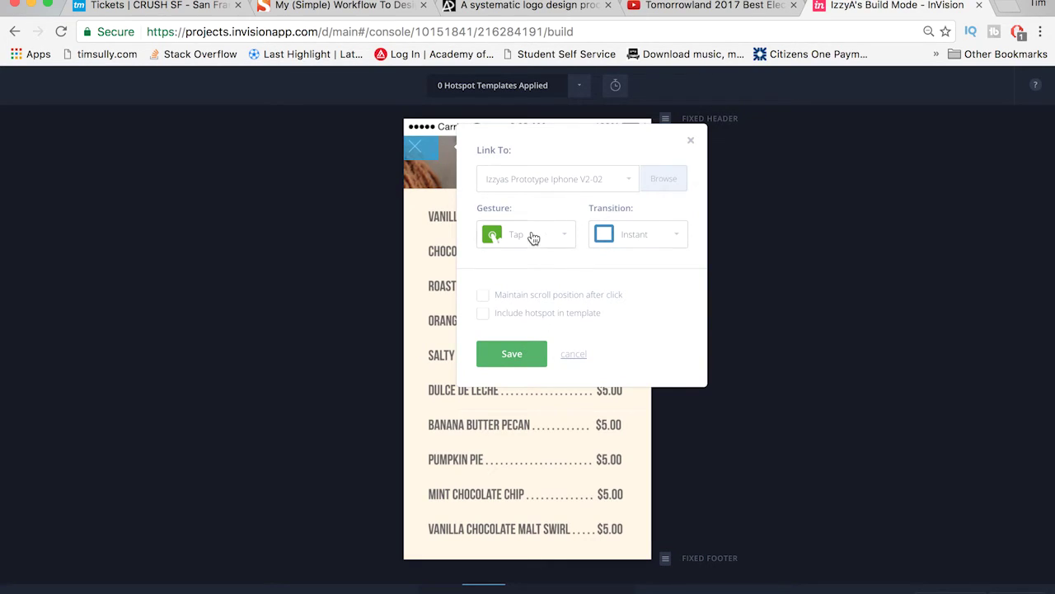
{"action": "left_click", "coordinate": [515, 354]}
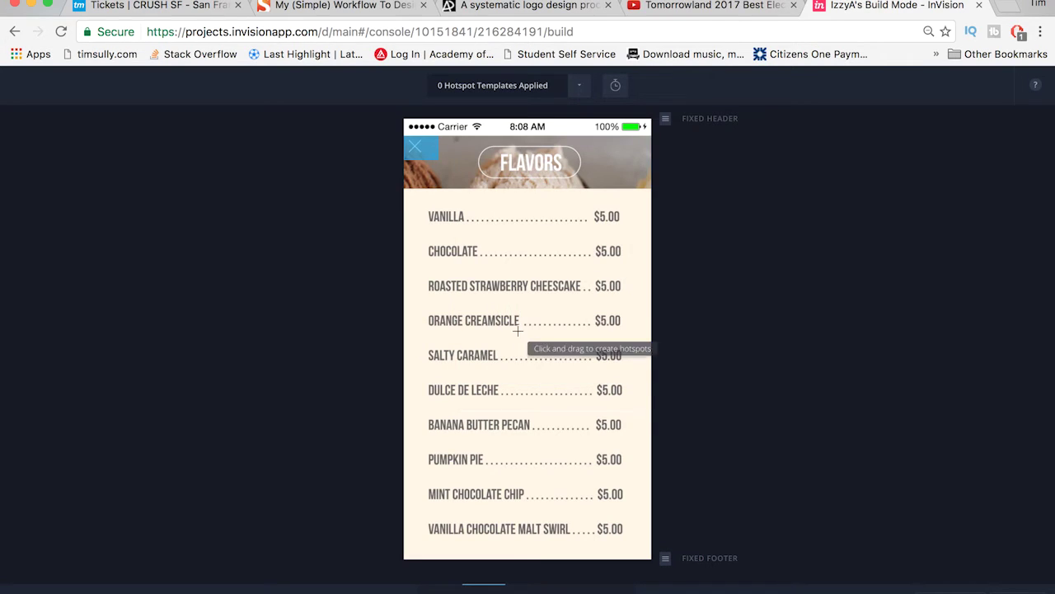
Back on the home menu, draw a hotspot covering the ABOUT US panel
{"action": "left_click", "coordinate": [416, 153], "text": "shift"}
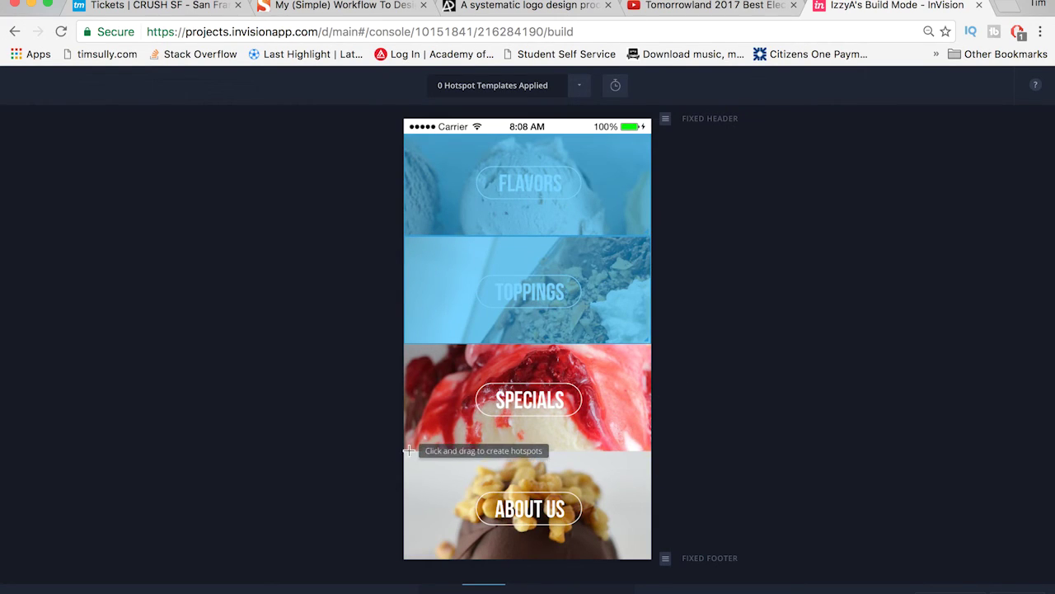
{"action": "left_click_drag", "start_coordinate": [447, 464], "coordinate": [653, 560]}
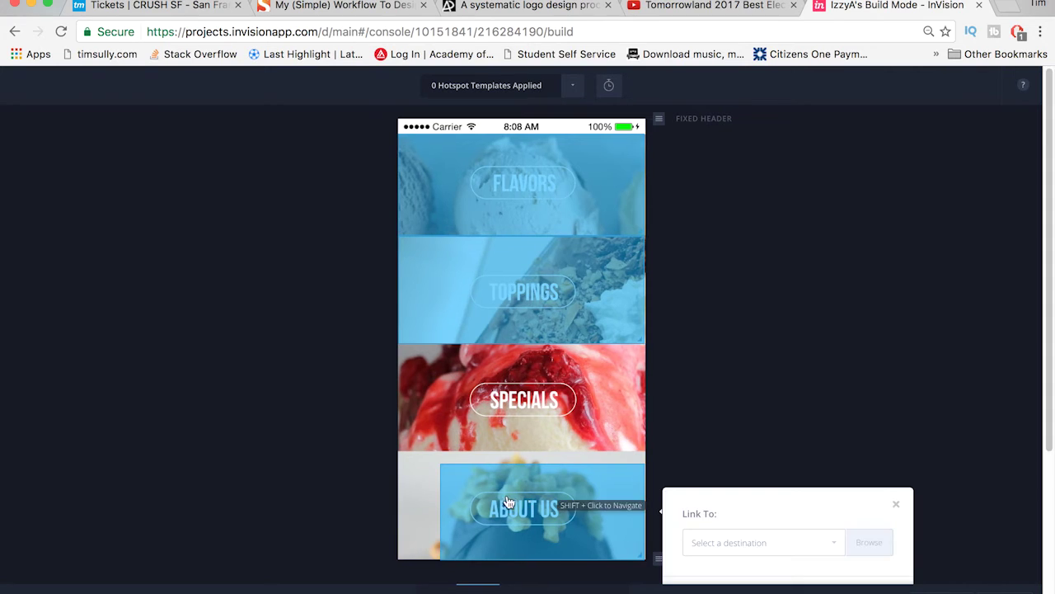
{"action": "scroll", "coordinate": [690, 388], "scroll_direction": "down", "scroll_amount": 5}
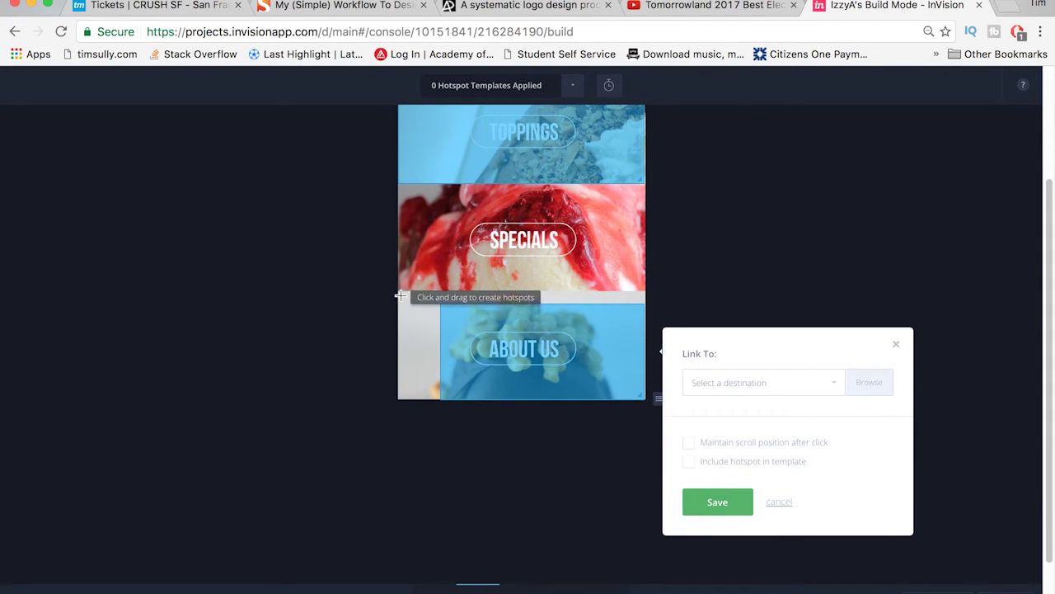
{"action": "key", "text": "Escape"}
{"action": "left_click_drag", "start_coordinate": [563, 533], "coordinate": [616, 550]}
Link the ABOUT US hotspot to Izzyas Prototype Iphone V2-05 and save it
{"action": "scroll", "coordinate": [660, 511], "scroll_direction": "down", "scroll_amount": 4}
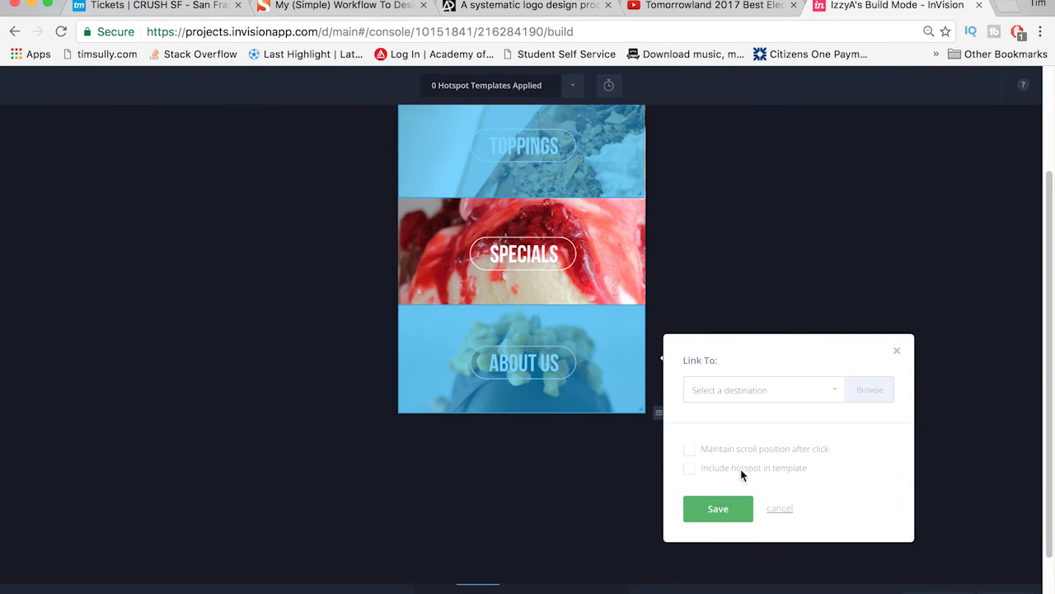
{"action": "left_click", "coordinate": [829, 397]}
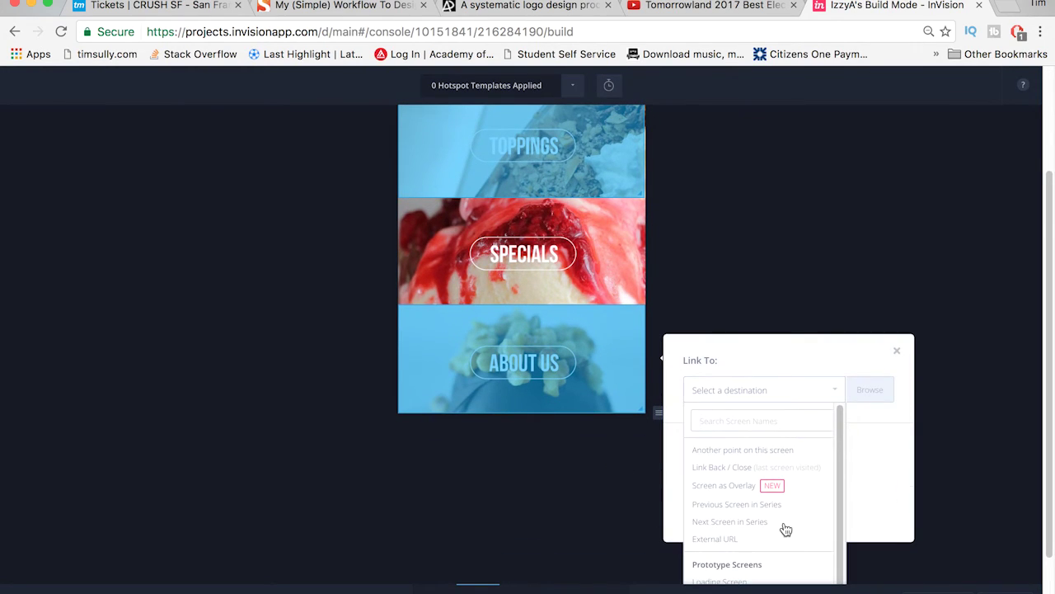
{"action": "scroll", "coordinate": [785, 519], "scroll_direction": "down", "scroll_amount": 1}
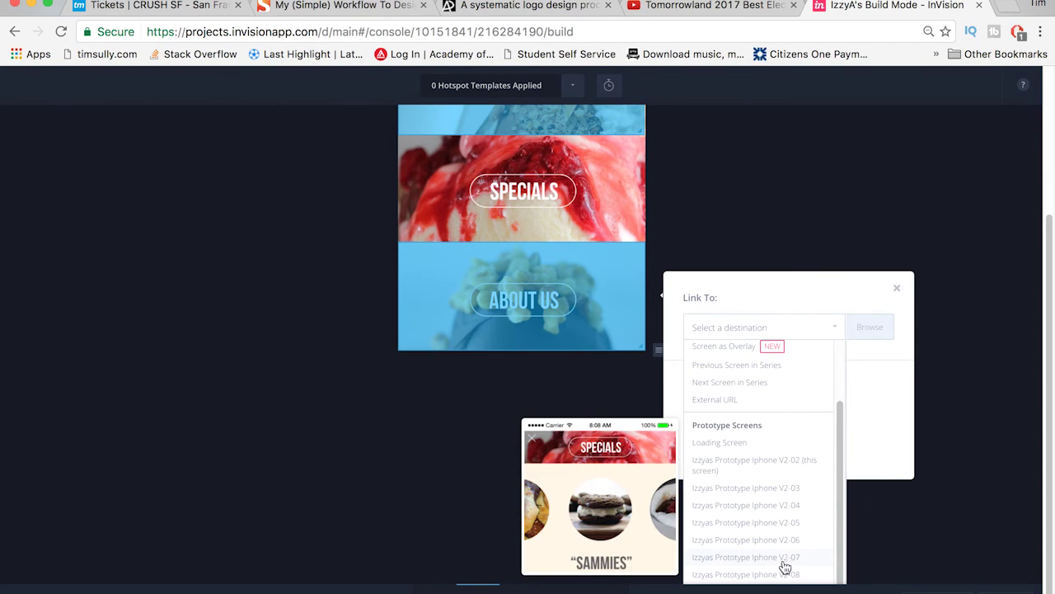
{"action": "scroll", "coordinate": [785, 561], "scroll_direction": "down", "scroll_amount": 2}
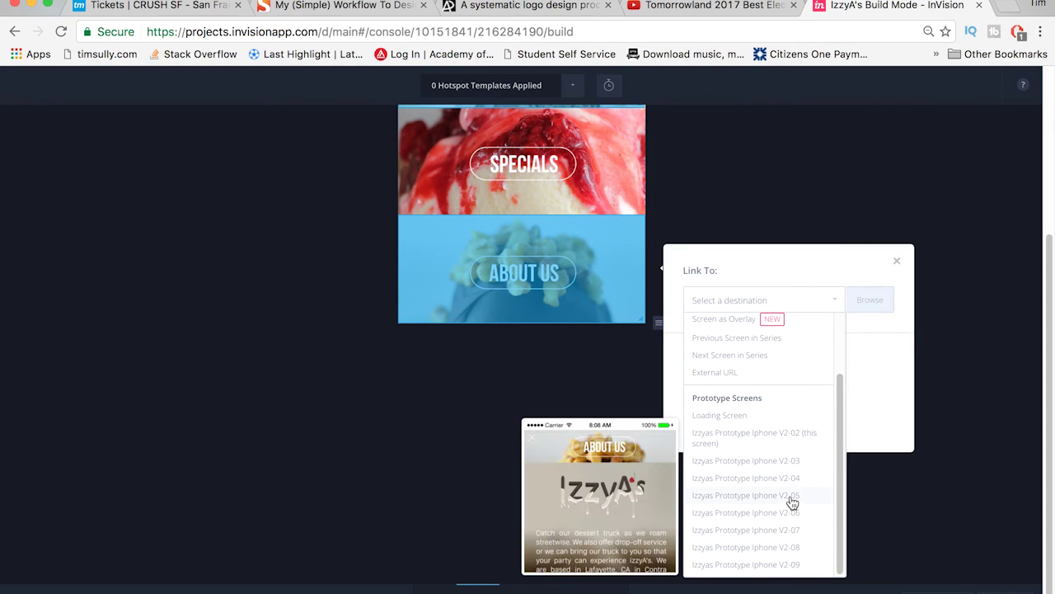
{"action": "left_click", "coordinate": [791, 498]}
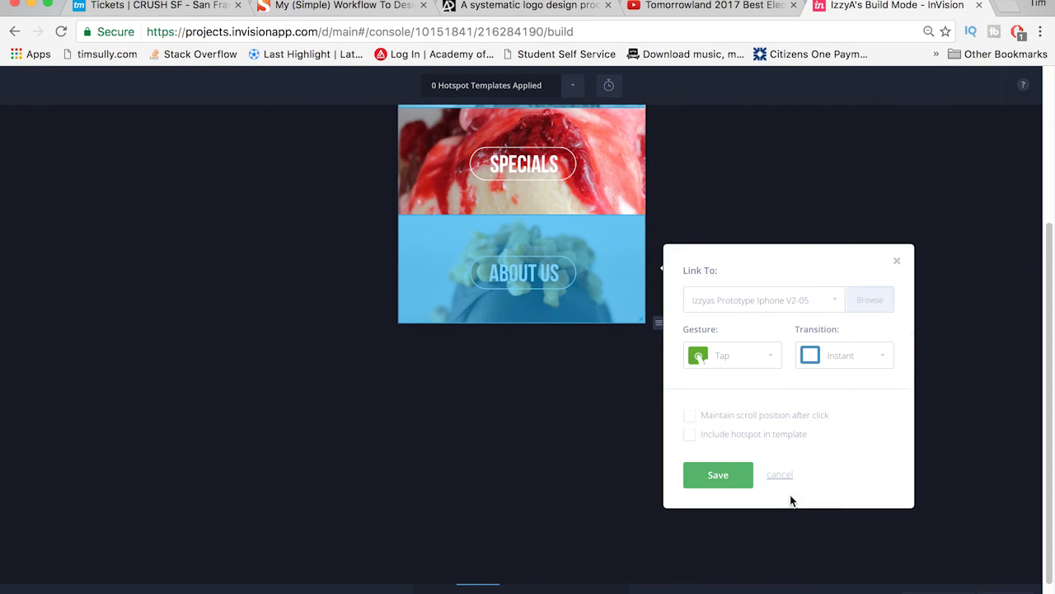
{"action": "left_click", "coordinate": [719, 475]}
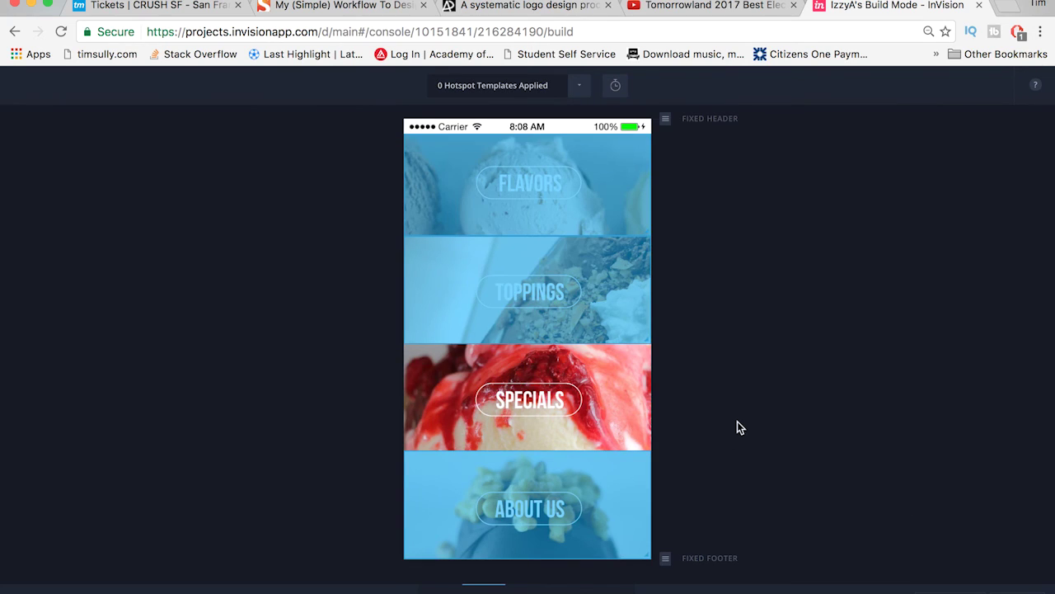